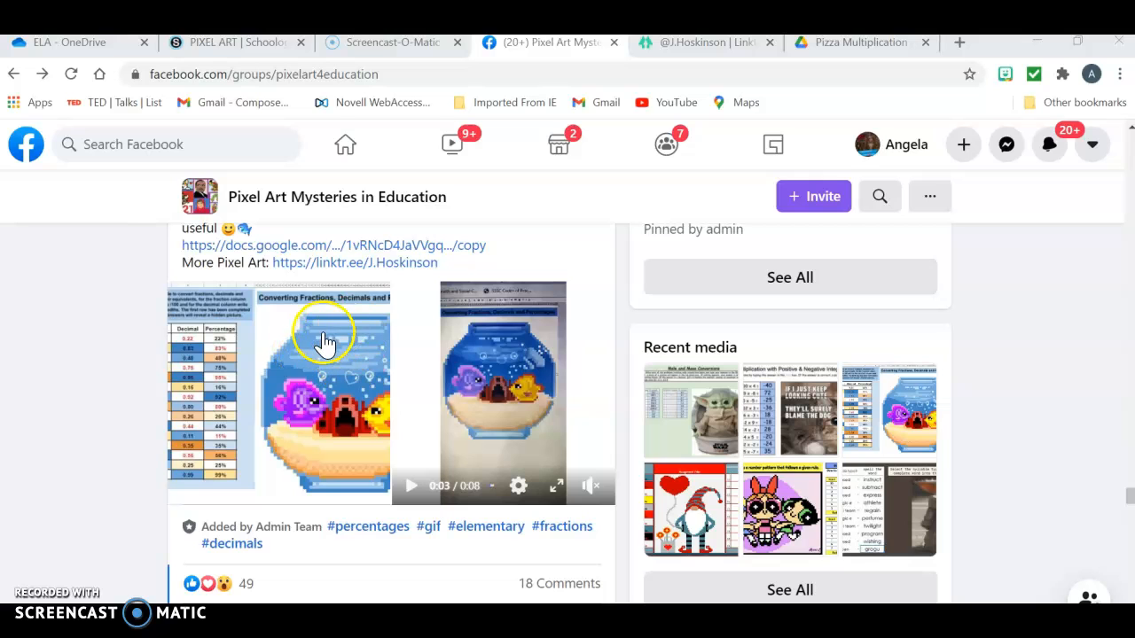
pyautogui.scroll(-1, 433, 390)
pyautogui.scroll(-4, 433, 391)
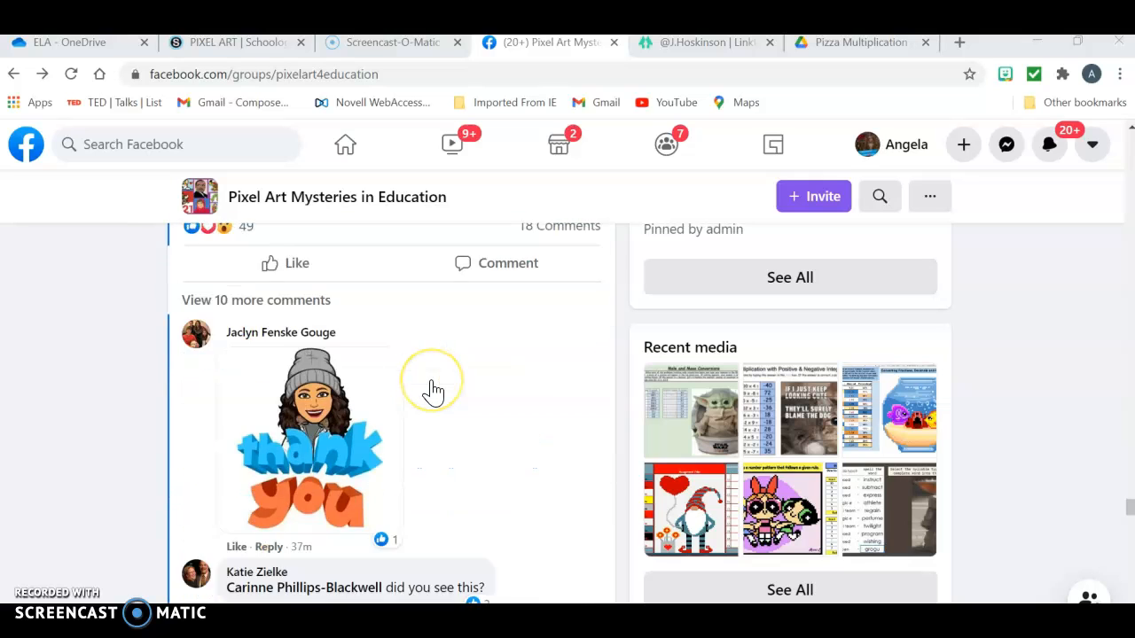
pyautogui.scroll(-3, 433, 390)
pyautogui.scroll(-2, 433, 390)
pyautogui.scroll(-4, 433, 390)
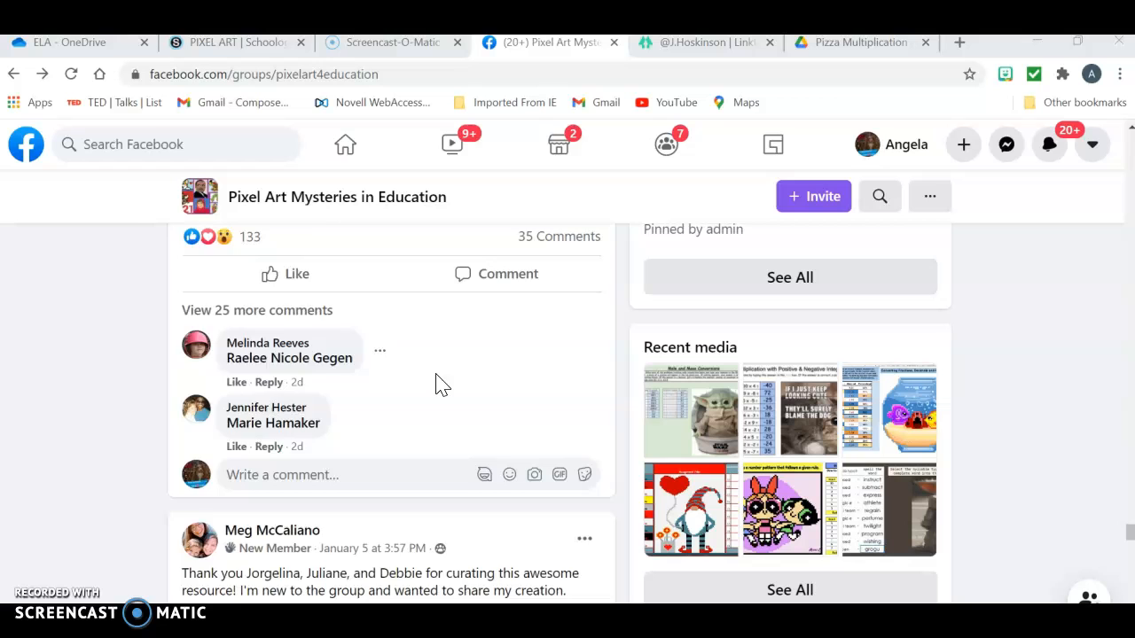
pyautogui.scroll(-3, 438, 385)
pyautogui.scroll(-3, 451, 342)
pyautogui.scroll(-4, 451, 337)
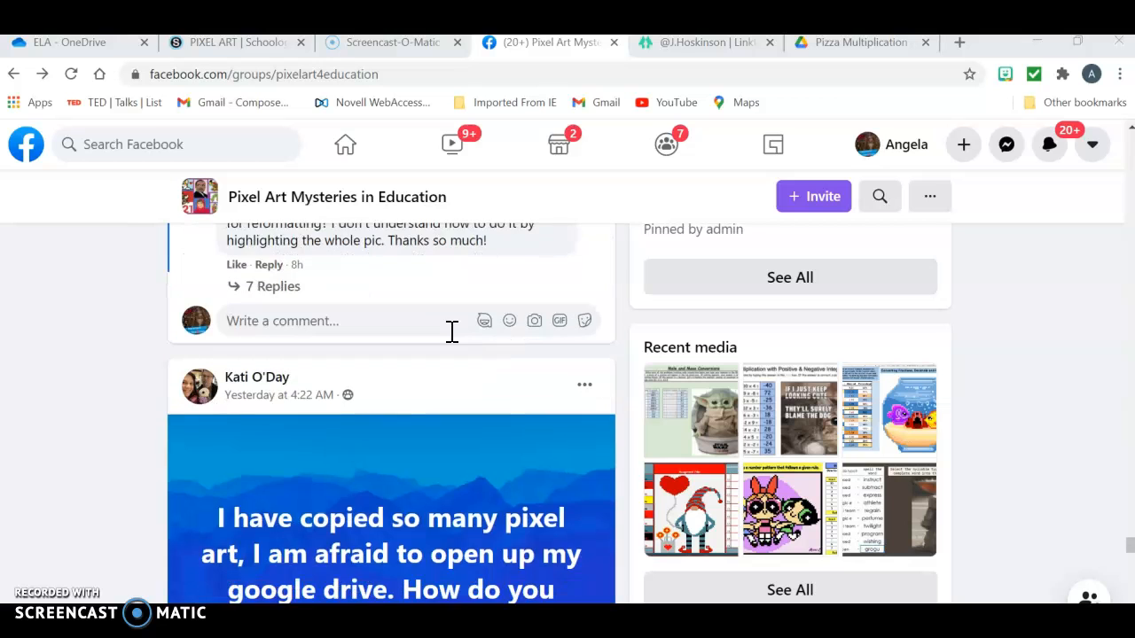
pyautogui.scroll(-4, 448, 325)
pyautogui.scroll(-3, 450, 325)
pyautogui.scroll(-4, 448, 328)
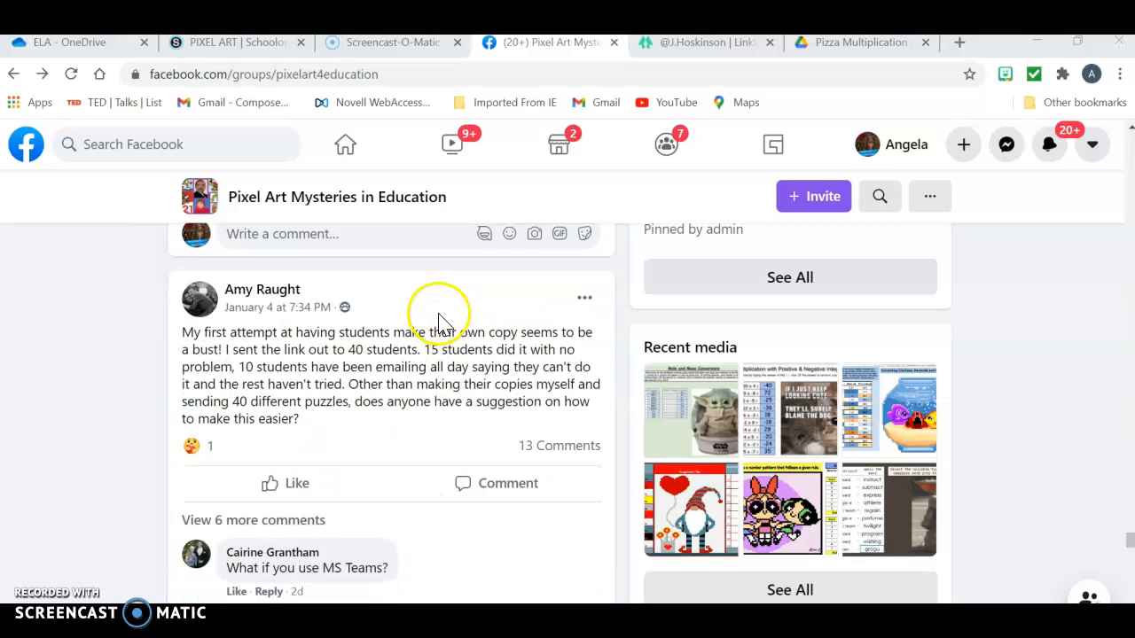
pyautogui.scroll(-3, 448, 328)
pyautogui.scroll(-3, 448, 328)
pyautogui.scroll(-3, 444, 310)
pyautogui.scroll(-3, 444, 310)
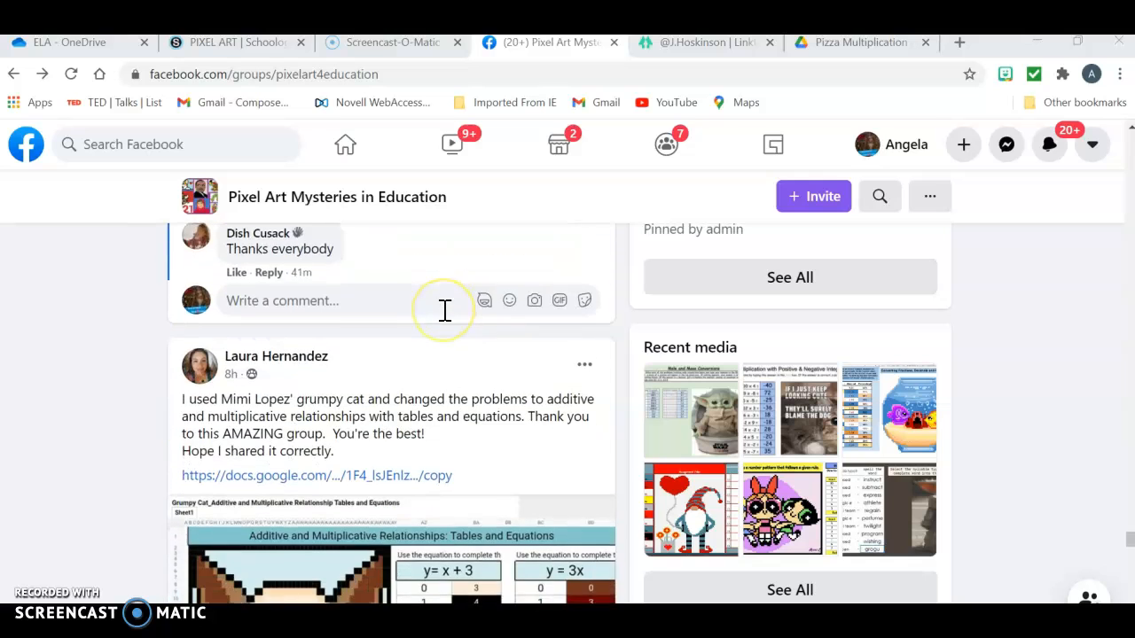
pyautogui.scroll(-2, 444, 310)
pyautogui.scroll(-1, 445, 315)
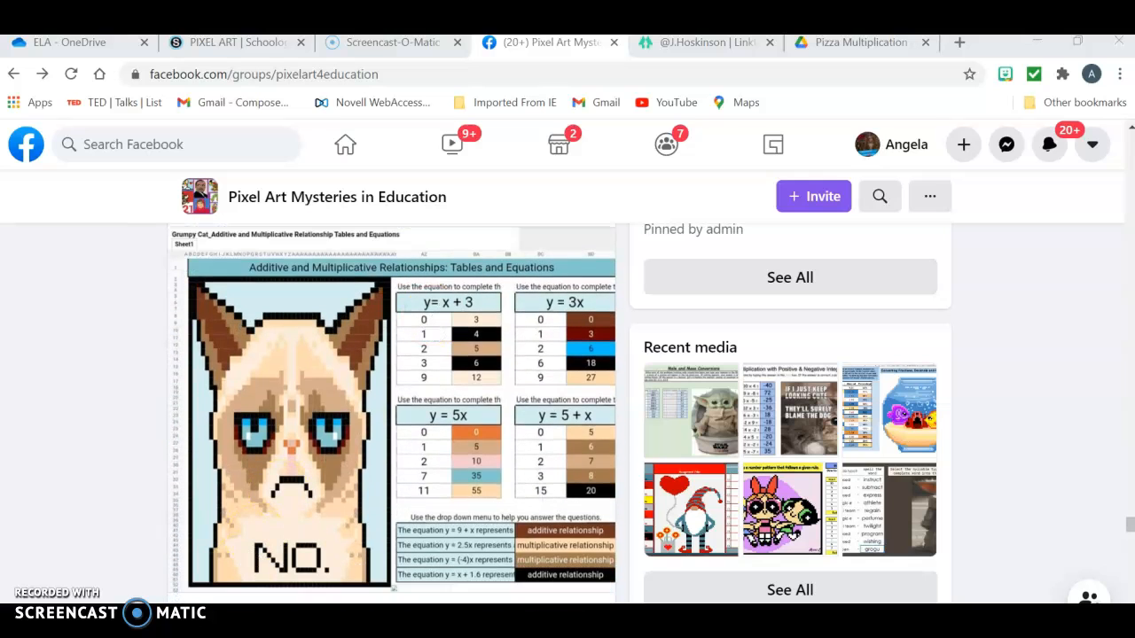
pyautogui.scroll(-4, 395, 441)
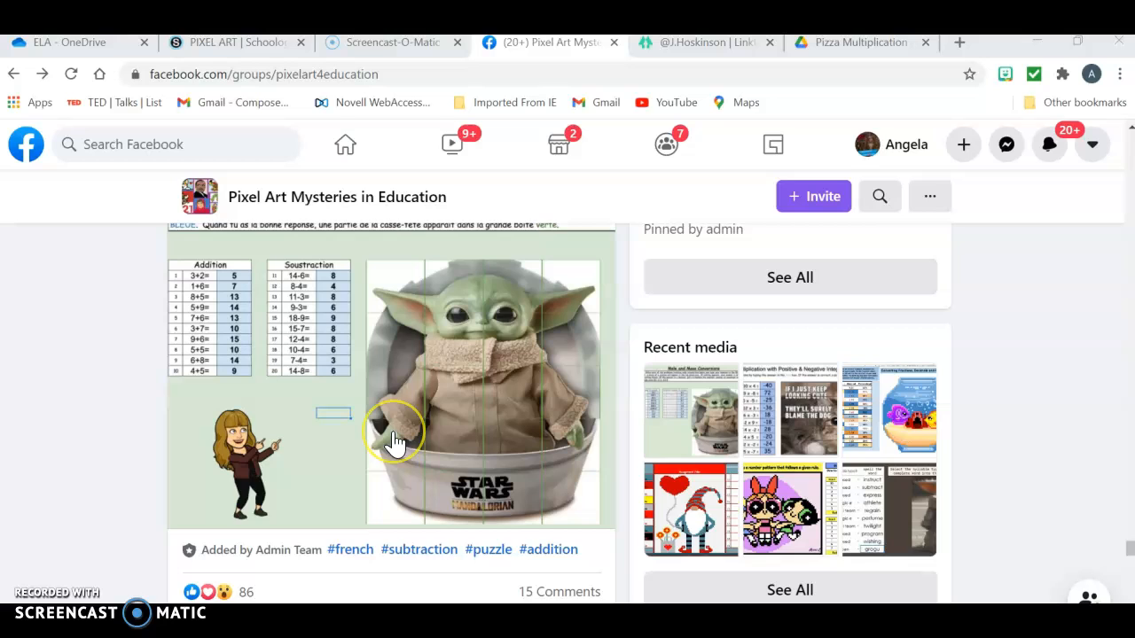
pyautogui.scroll(1, 394, 441)
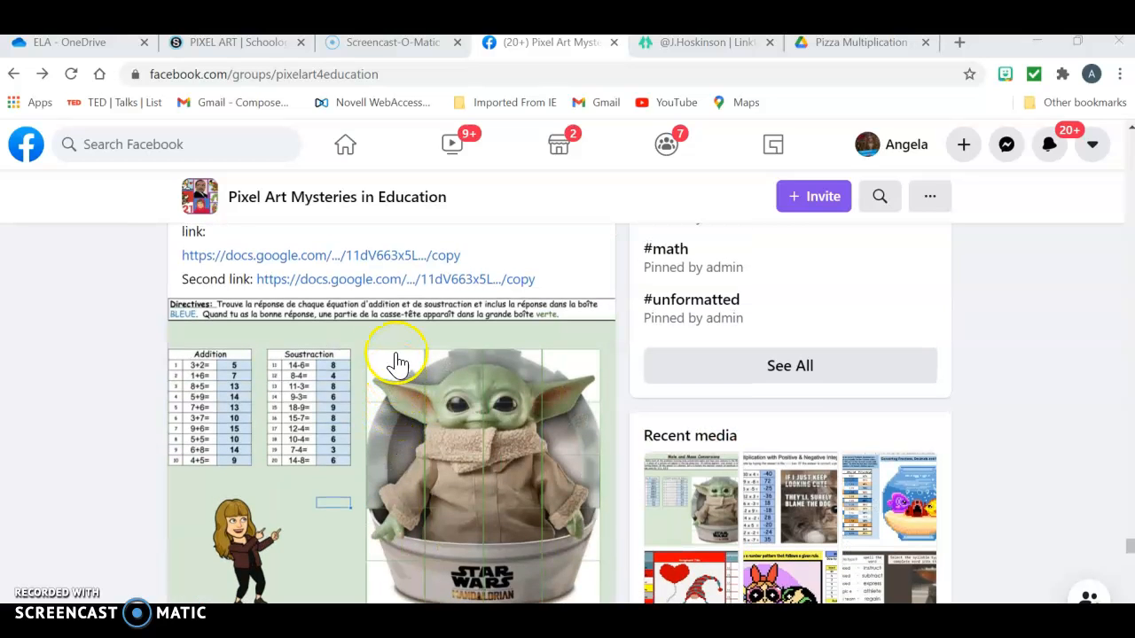
pyautogui.scroll(1, 396, 308)
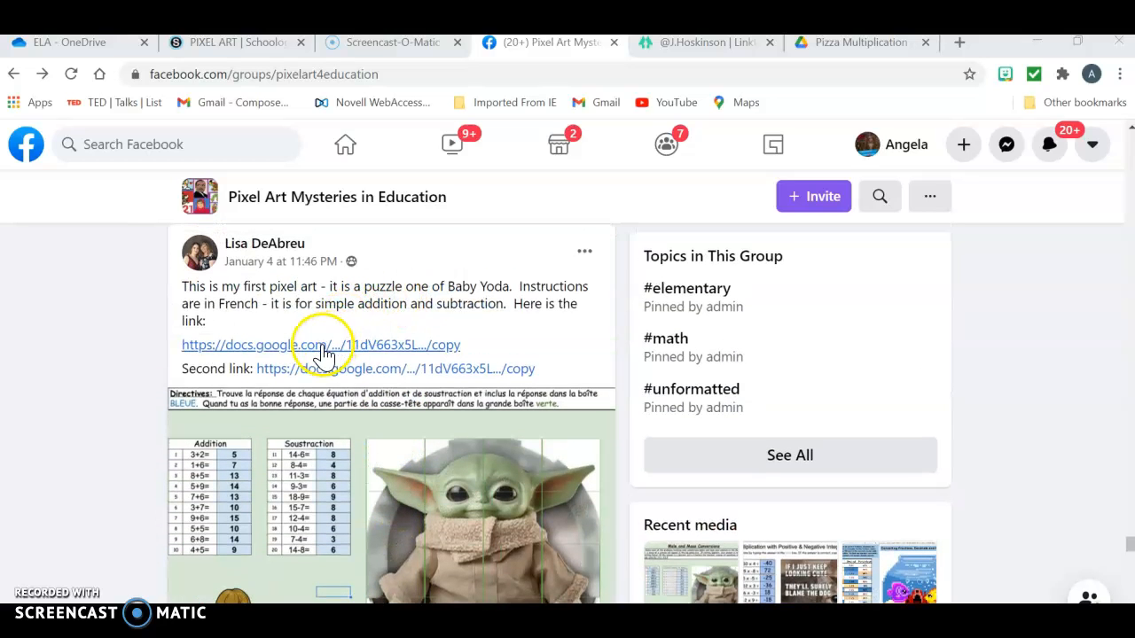
# Step: Follow the shared copy link to make a personal copy of the Baby Yoda puzzle spreadsheet
pyautogui.click(324, 349)
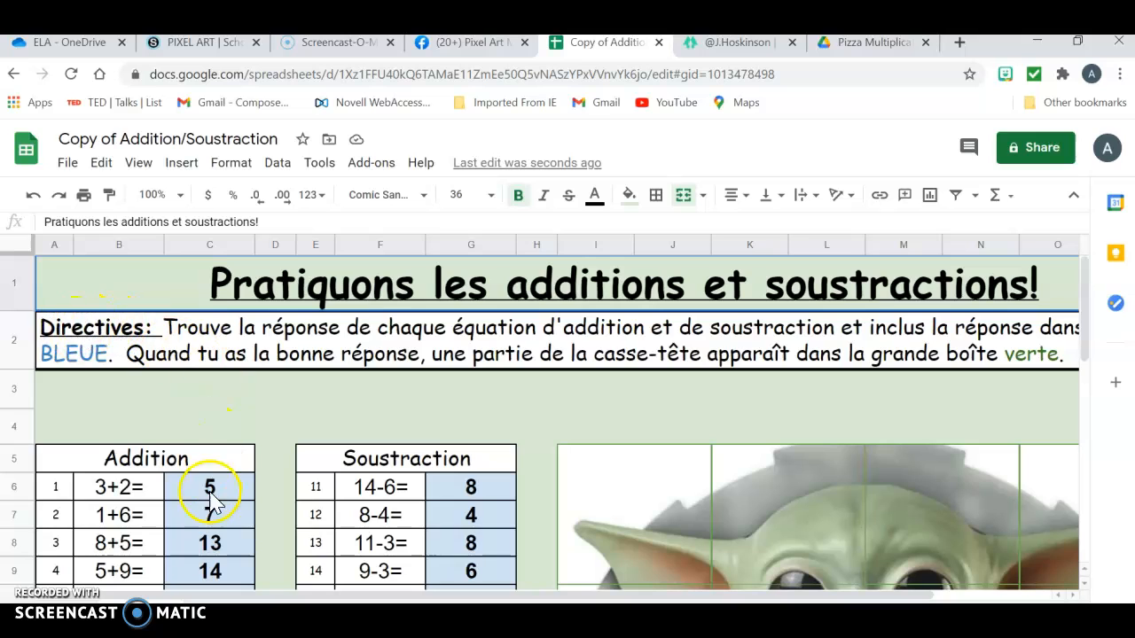
pyautogui.scroll(-3, 224, 484)
pyautogui.scroll(1, 217, 457)
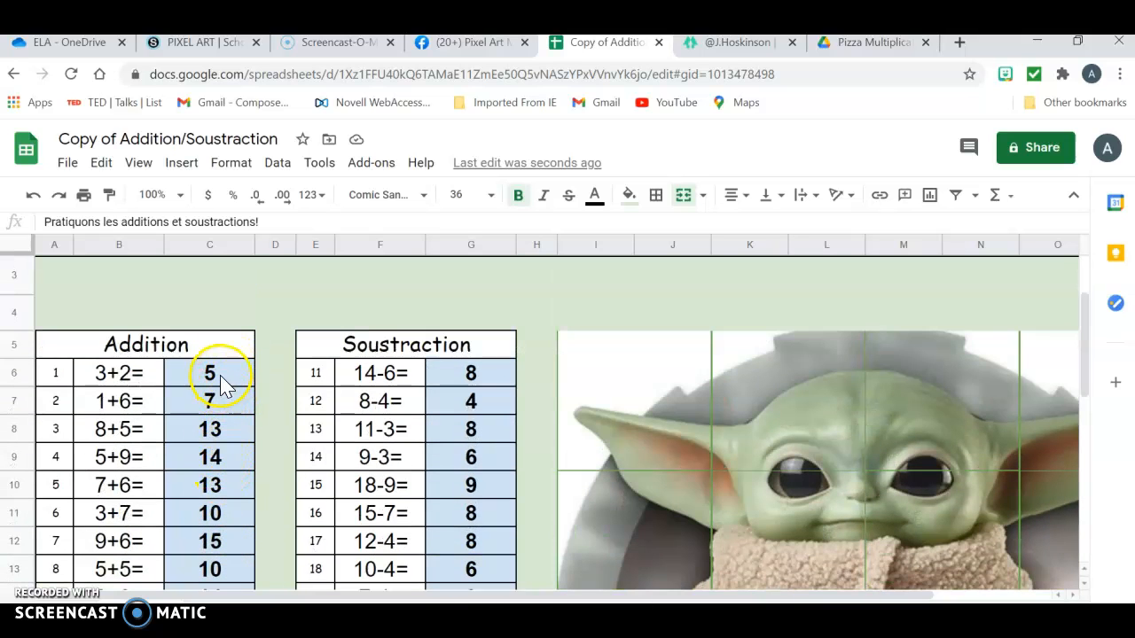
# Step: Clear the Addition answers in C6 to C10 (5, 7, 13, 14, 13)
pyautogui.click(224, 386)
pyautogui.press('Delete')
pyautogui.click(216, 401)
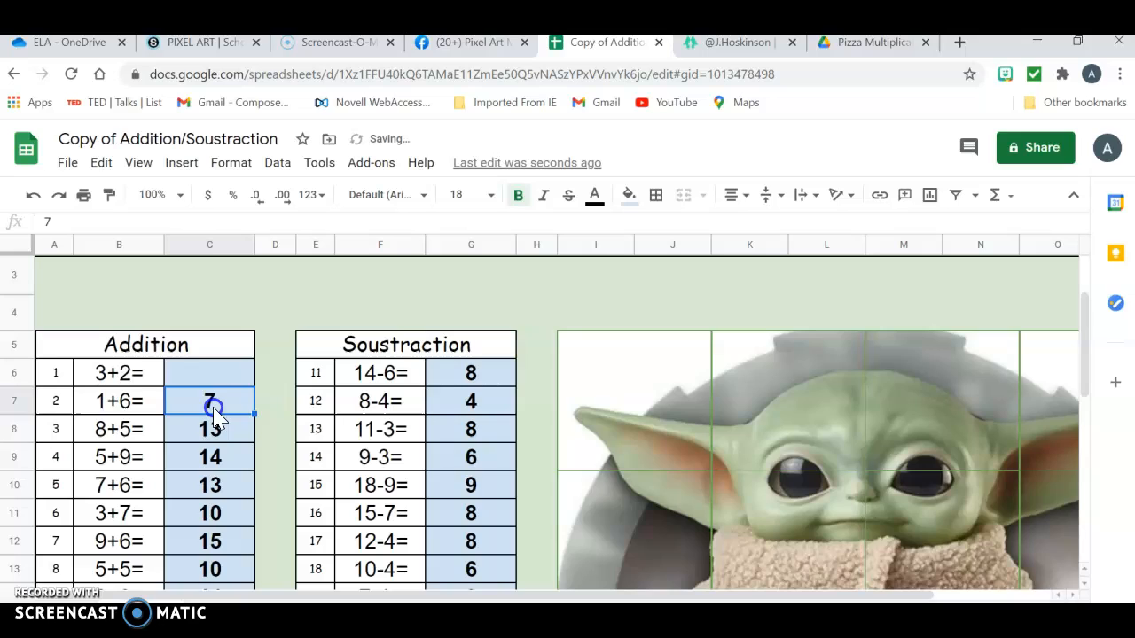
pyautogui.press('Delete')
pyautogui.click(210, 431)
pyautogui.press('Delete')
pyautogui.click(212, 457)
pyautogui.press('Delete')
pyautogui.click(213, 485)
pyautogui.press('Delete')
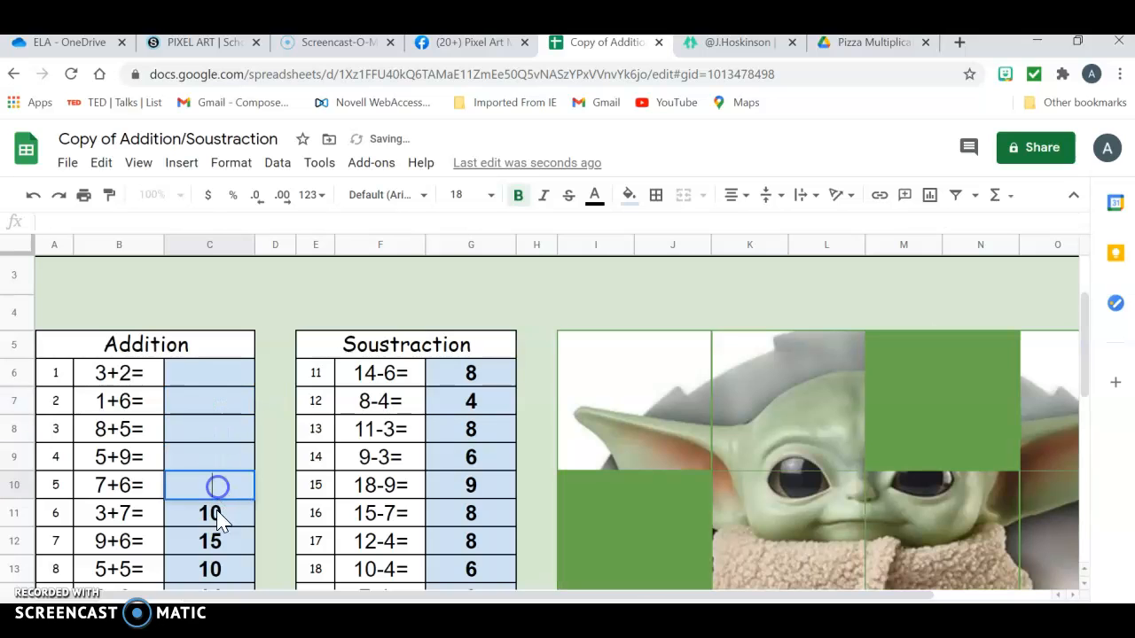
# Step: Clear the remaining Addition answers in C11 to C15 (10, 15, 10, 14, 9)
pyautogui.click(213, 514)
pyautogui.press('Delete')
pyautogui.click(206, 542)
pyautogui.press('Delete')
pyautogui.click(213, 568)
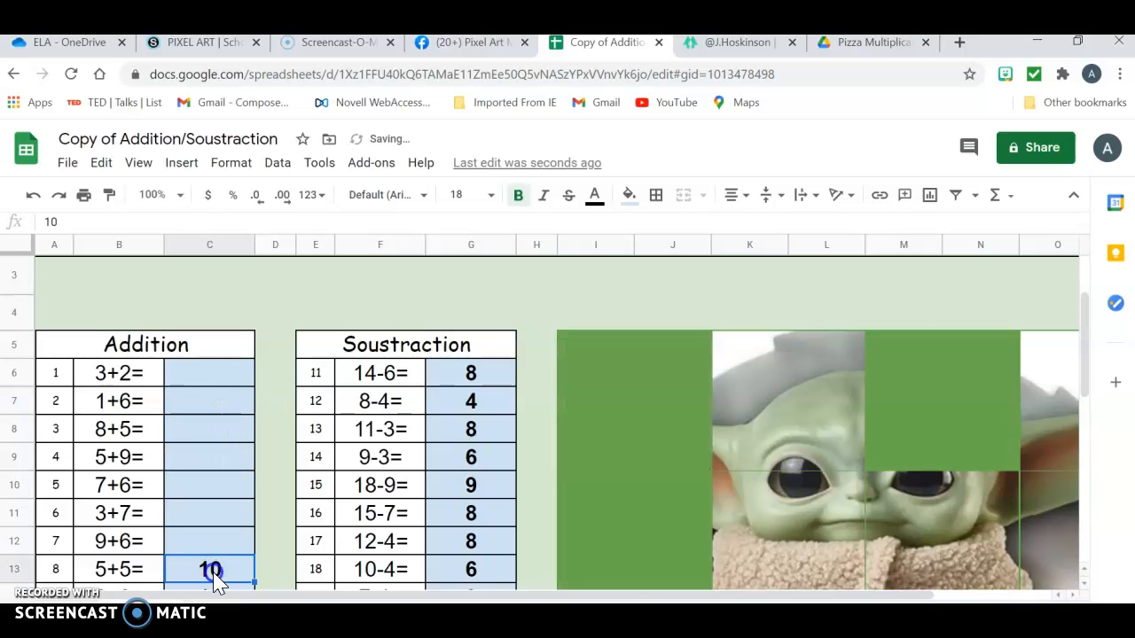
pyautogui.press('Delete')
pyautogui.scroll(-3, 239, 554)
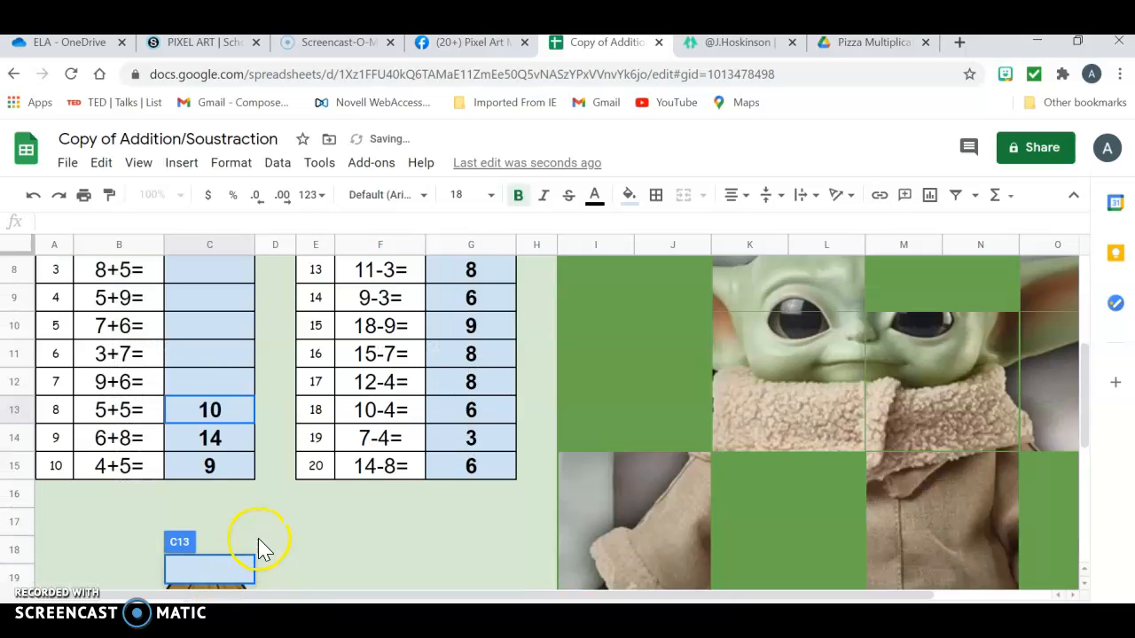
pyautogui.click(226, 409)
pyautogui.press('Delete')
pyautogui.click(216, 438)
pyautogui.press('Delete')
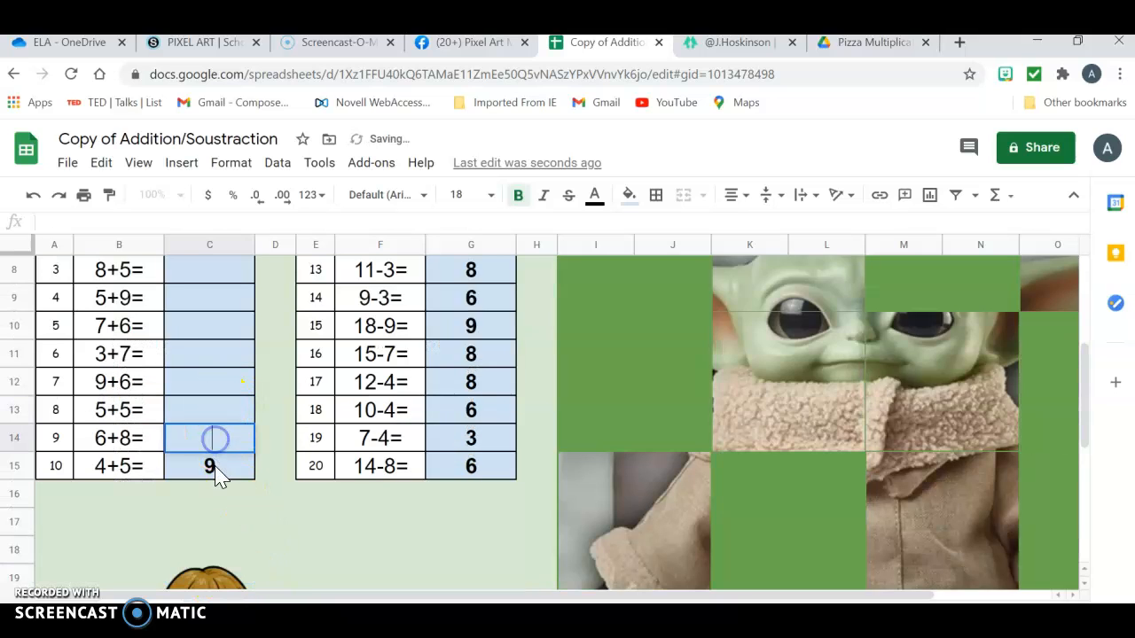
pyautogui.click(217, 467)
pyautogui.press('Delete')
pyautogui.scroll(-5, 239, 515)
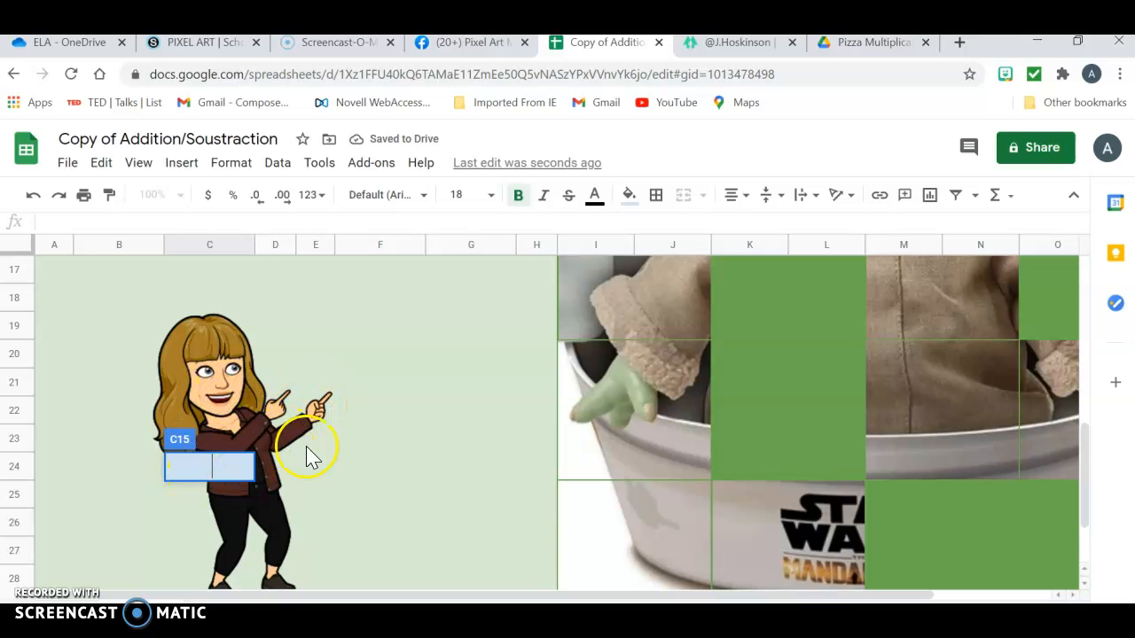
pyautogui.scroll(5, 337, 439)
pyautogui.scroll(3, 425, 425)
# Step: Clear the Soustraction answers in G6 to G9 (8, 4, and the next two)
pyautogui.click(472, 487)
pyautogui.press('Delete')
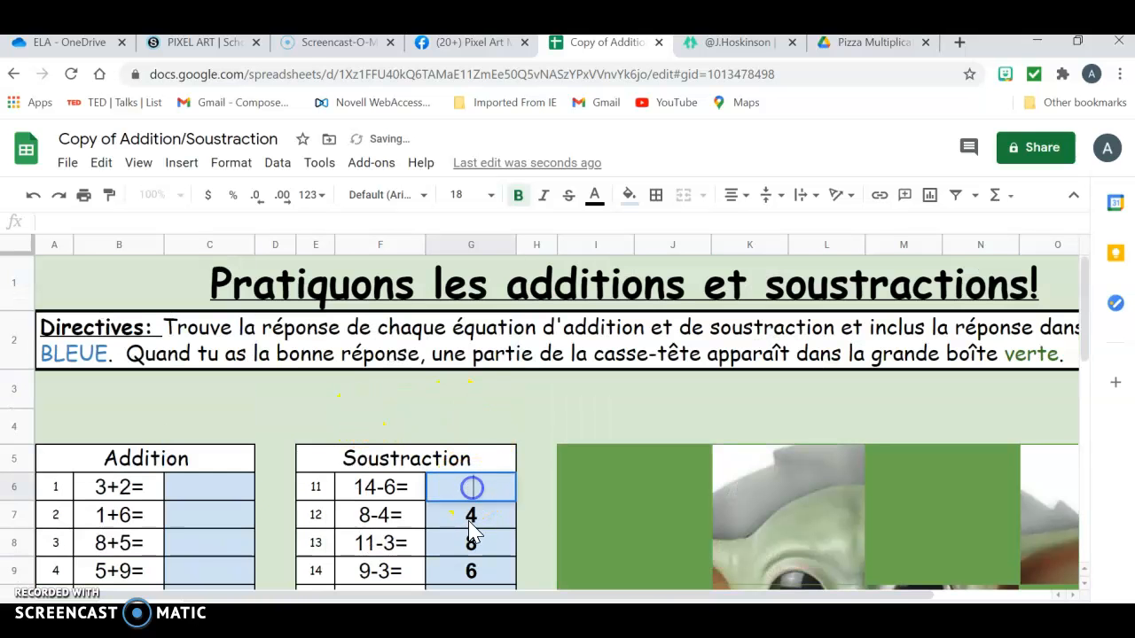
pyautogui.click(471, 516)
pyautogui.press('Delete')
pyautogui.click(470, 543)
pyautogui.press('Delete')
pyautogui.click(486, 572)
pyautogui.press('Delete')
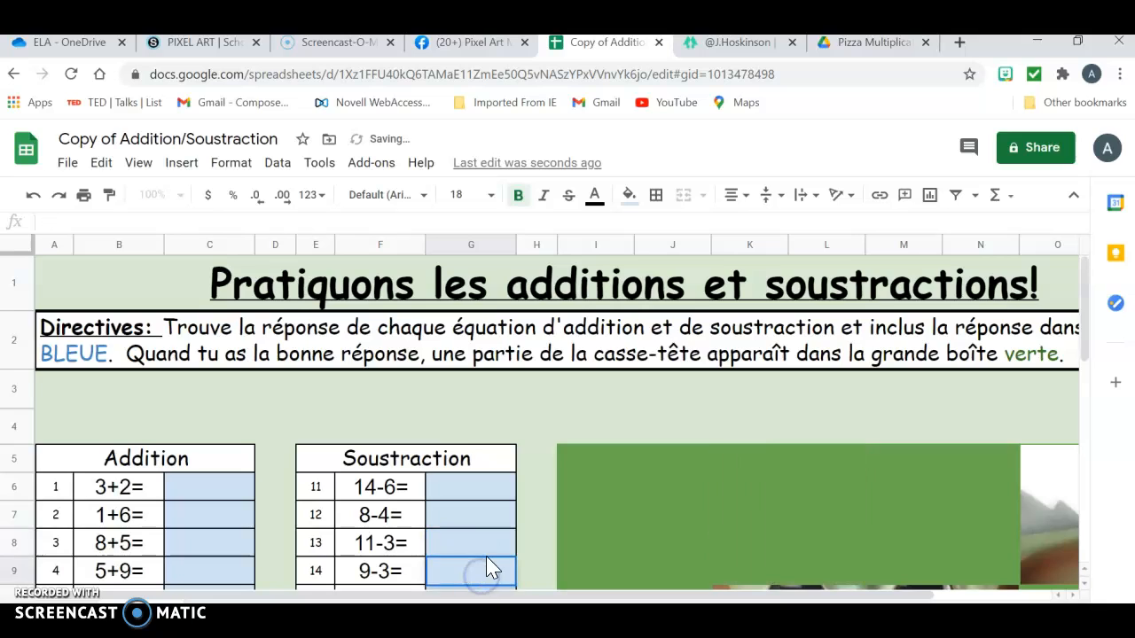
pyautogui.moveTo(490, 568); pyautogui.dragTo(505, 550)
pyautogui.press('Delete')
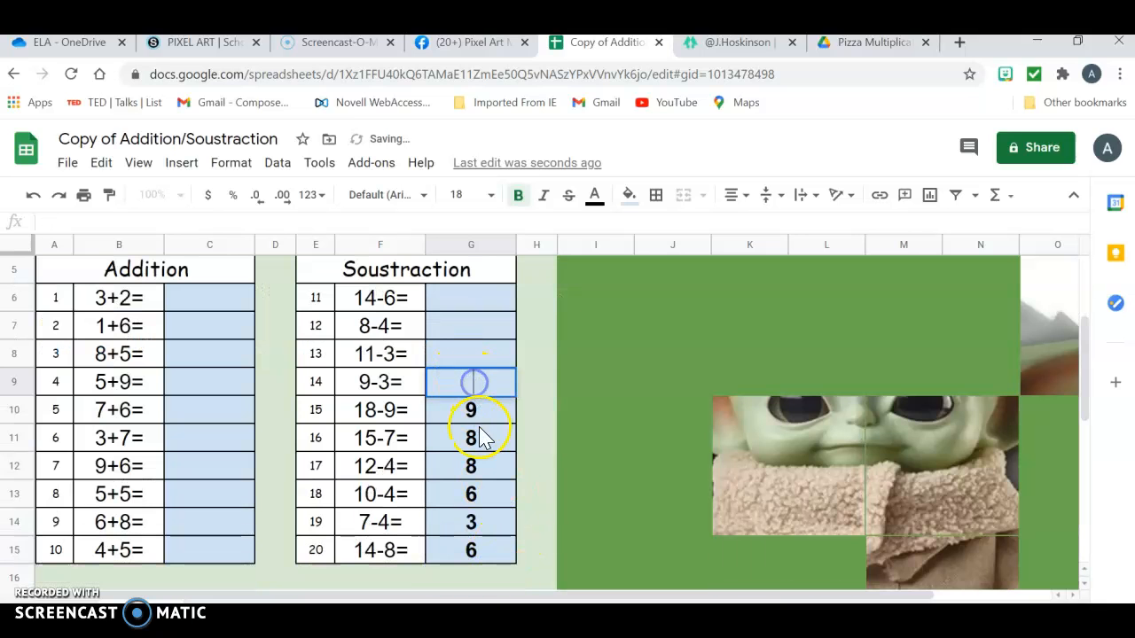
# Step: Clear the Soustraction answers in G10 to G15 (9, 8, 8, 6, 3, 6)
pyautogui.click(477, 410)
pyautogui.press('Delete')
pyautogui.click(476, 438)
pyautogui.press('Delete')
pyautogui.click(476, 467)
pyautogui.press('Delete')
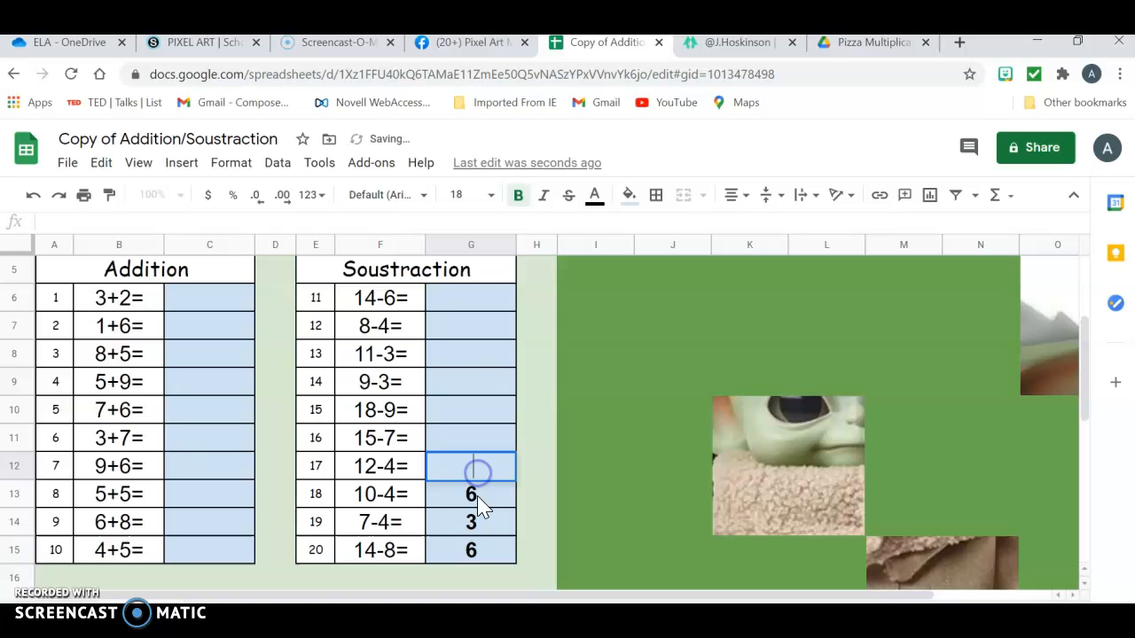
pyautogui.click(477, 495)
pyautogui.press('Delete')
pyautogui.click(479, 525)
pyautogui.press('Delete')
pyautogui.click(480, 555)
pyautogui.press('Delete')
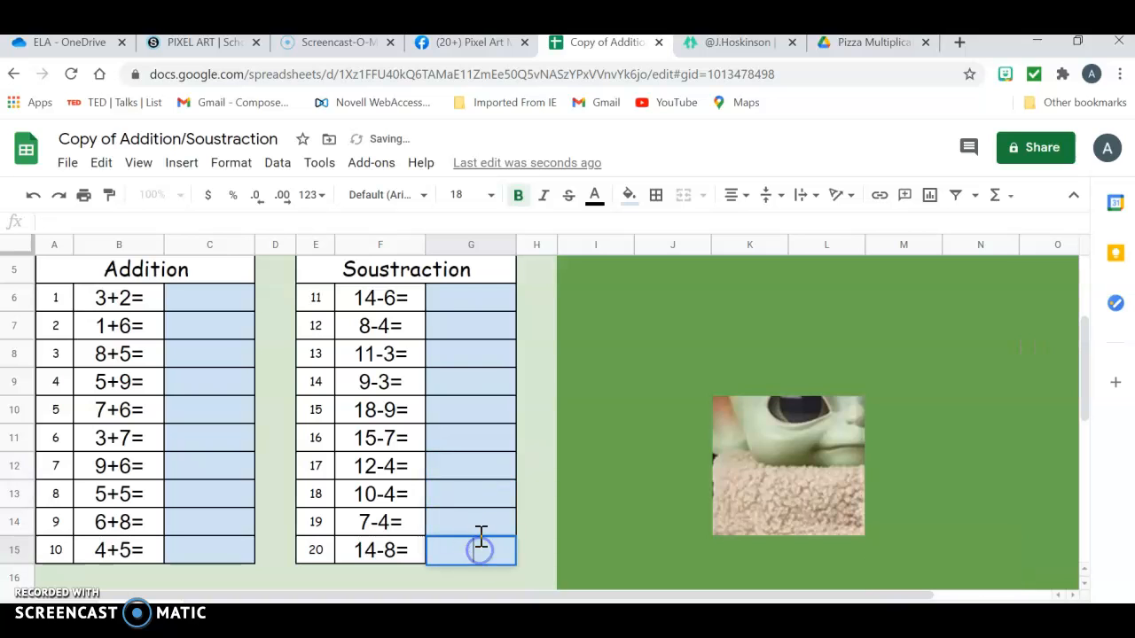
pyautogui.scroll(-2, 523, 413)
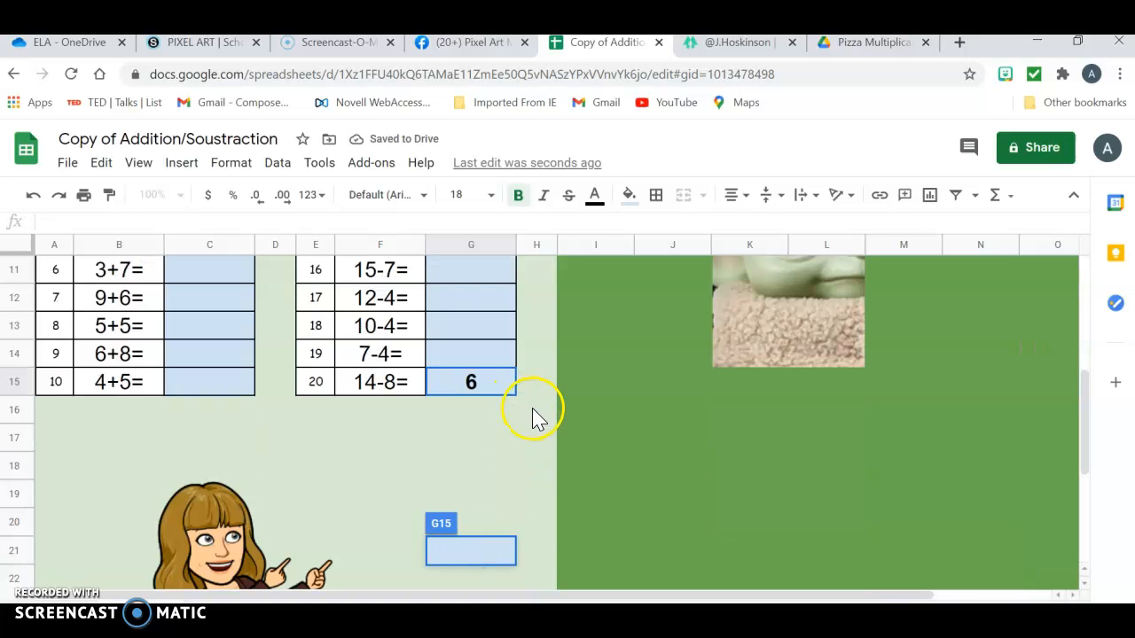
pyautogui.scroll(-3, 444, 505)
pyautogui.scroll(5, 496, 461)
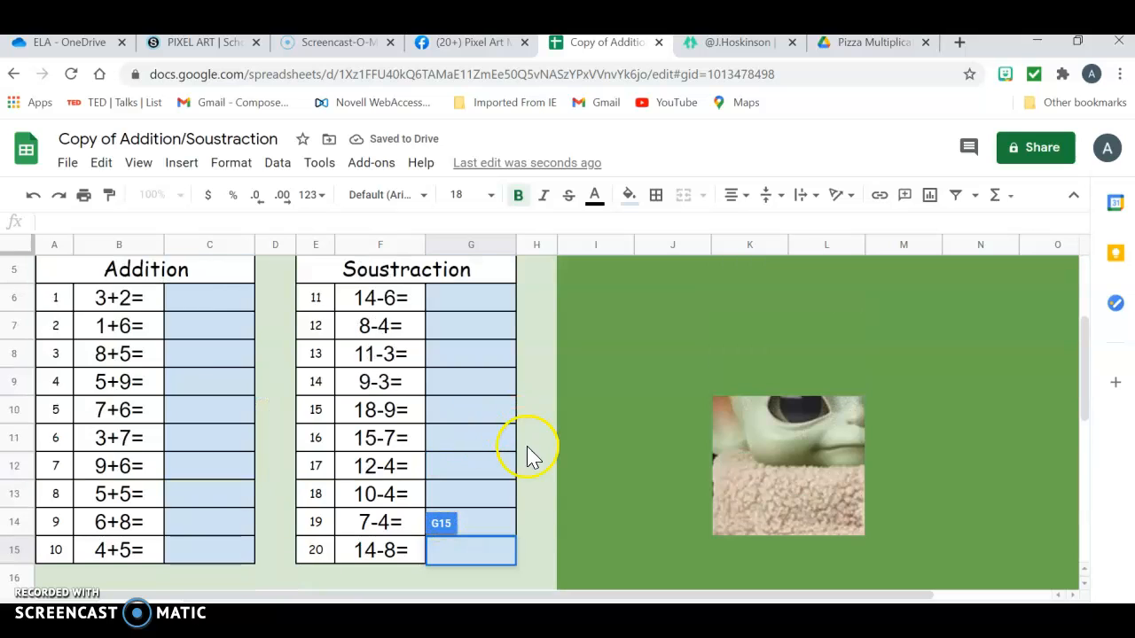
pyautogui.press('Return')
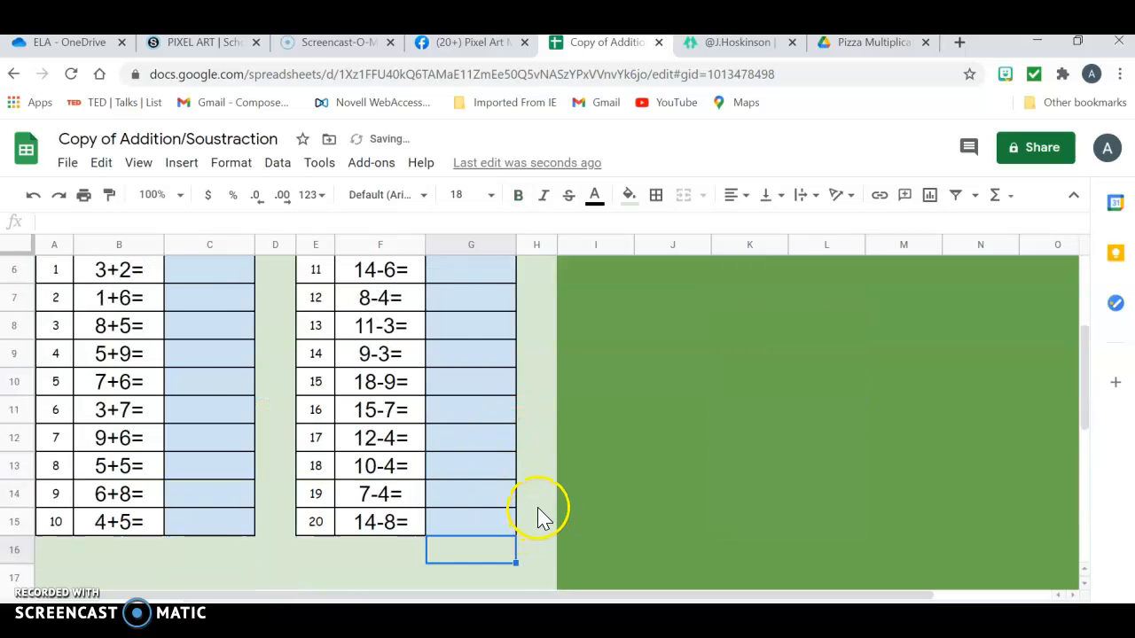
pyautogui.scroll(3, 529, 472)
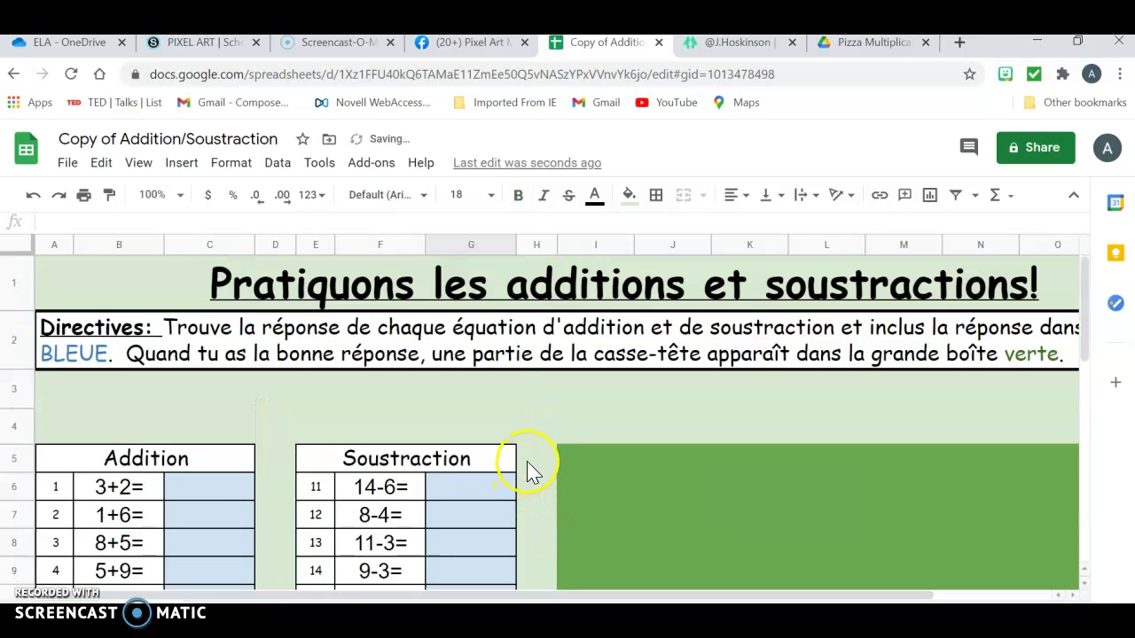
# Step: Erase the directions text in row 2 and the puzzle title in row 1
pyautogui.click(14, 339)
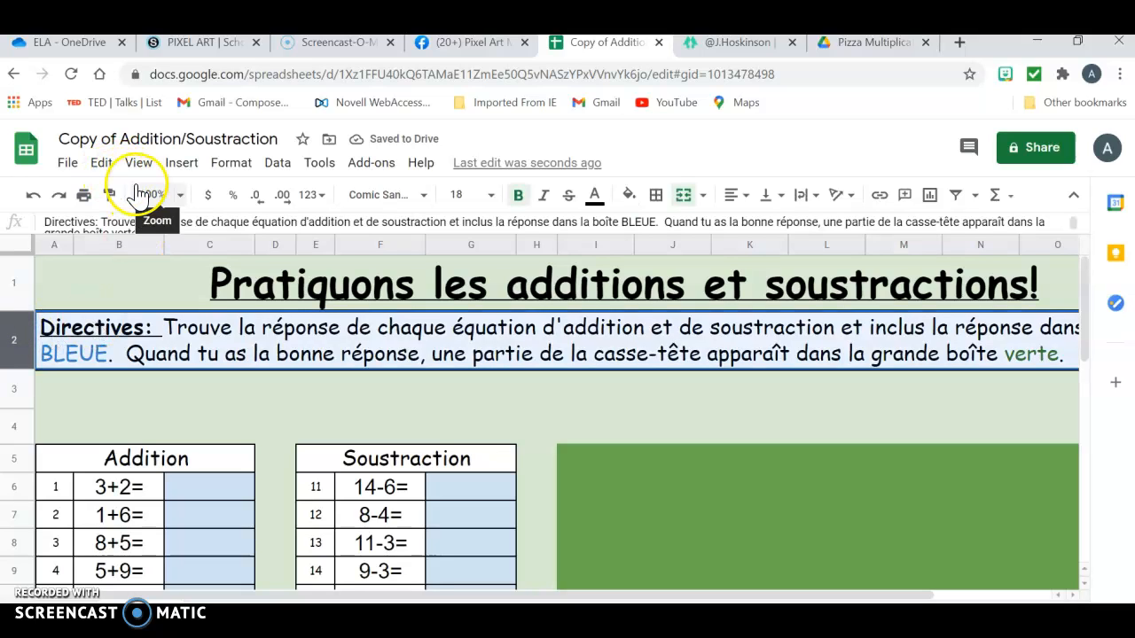
pyautogui.press('Delete')
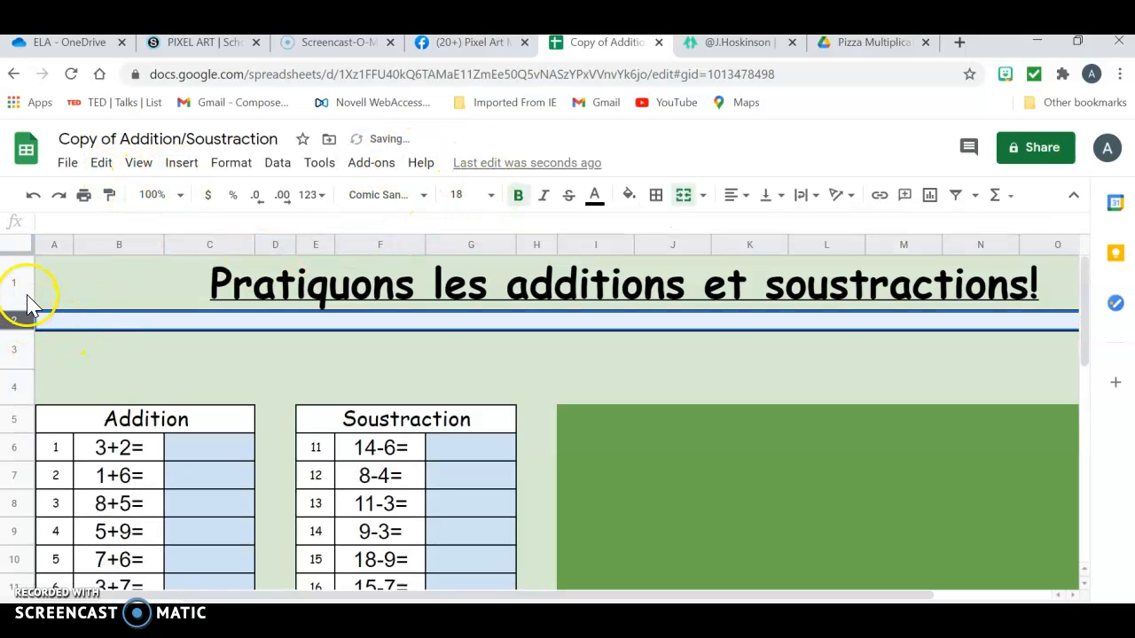
pyautogui.click(17, 280)
pyautogui.press('Delete')
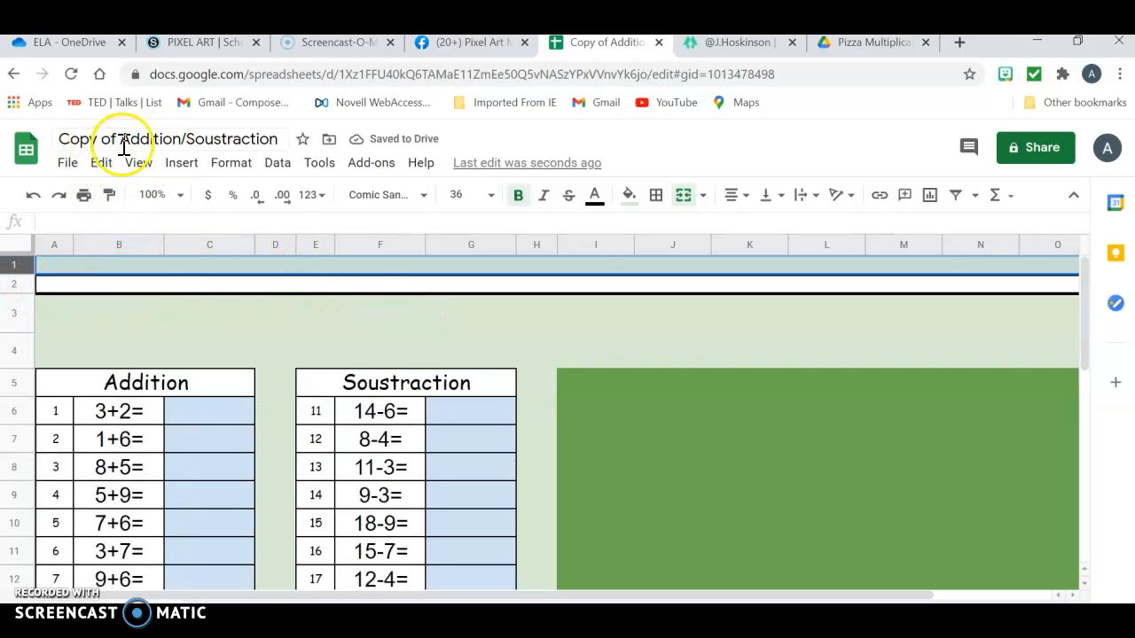
pyautogui.click(69, 164)
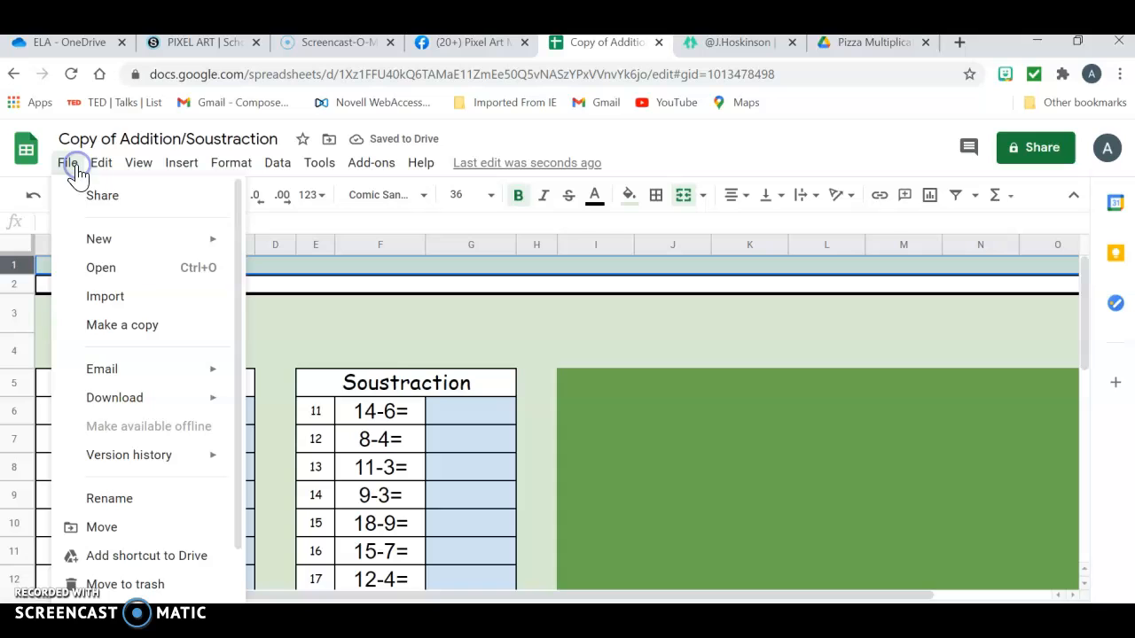
pyautogui.moveTo(114, 398)
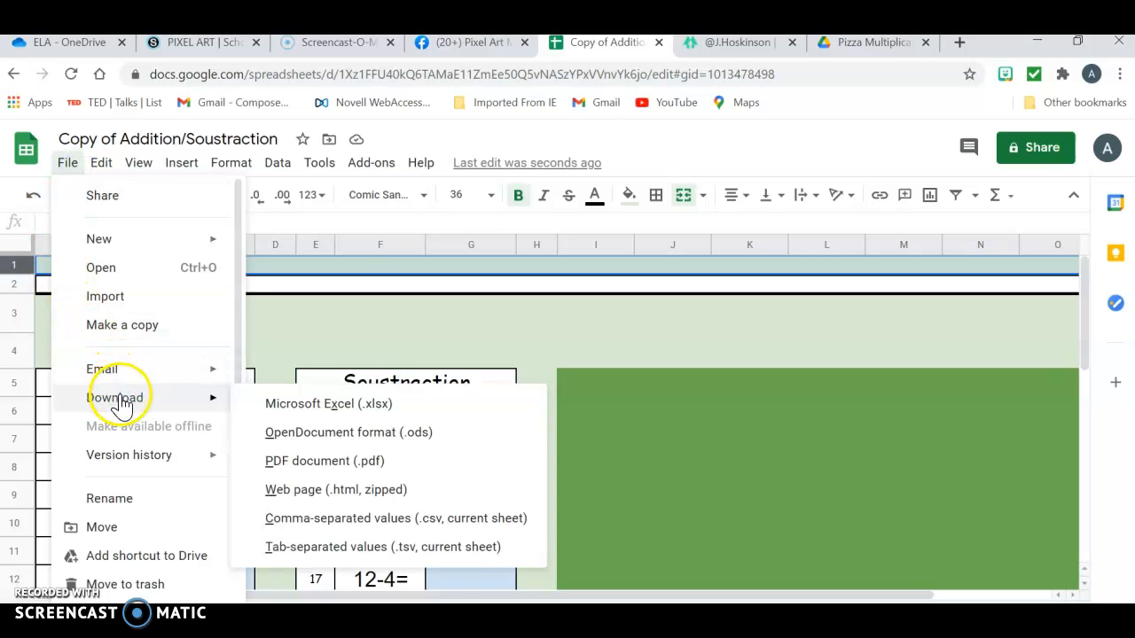
# Step: Download the sheet as Microsoft Excel (.xlsx) named 'Addition and Subtraction Pixel' into Downloads
pyautogui.click(285, 406)
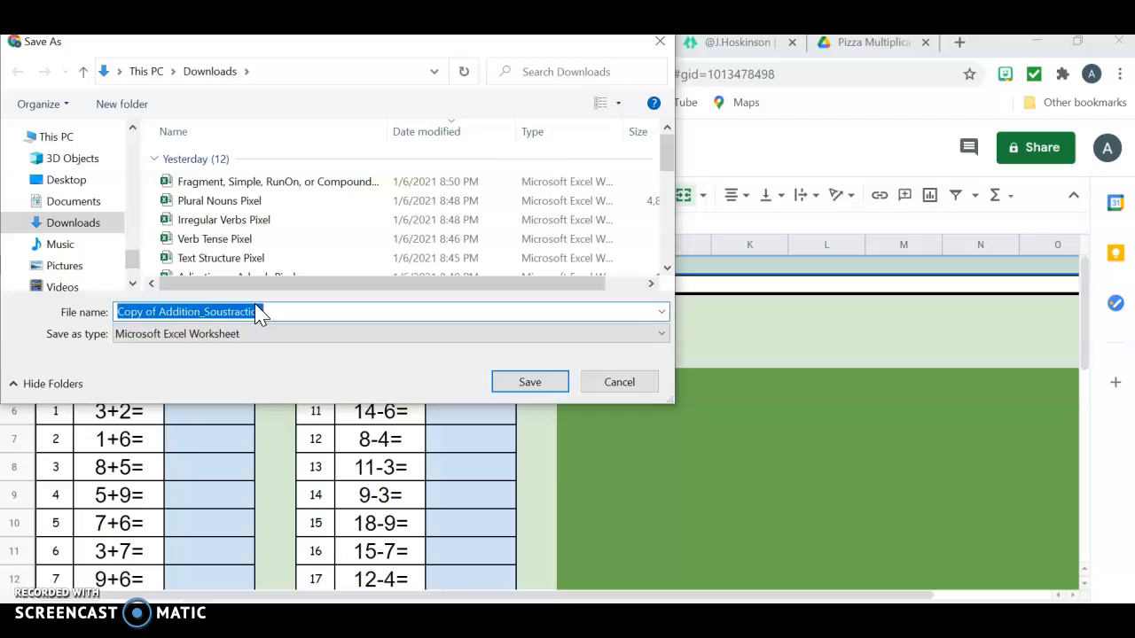
pyautogui.write('Addi')
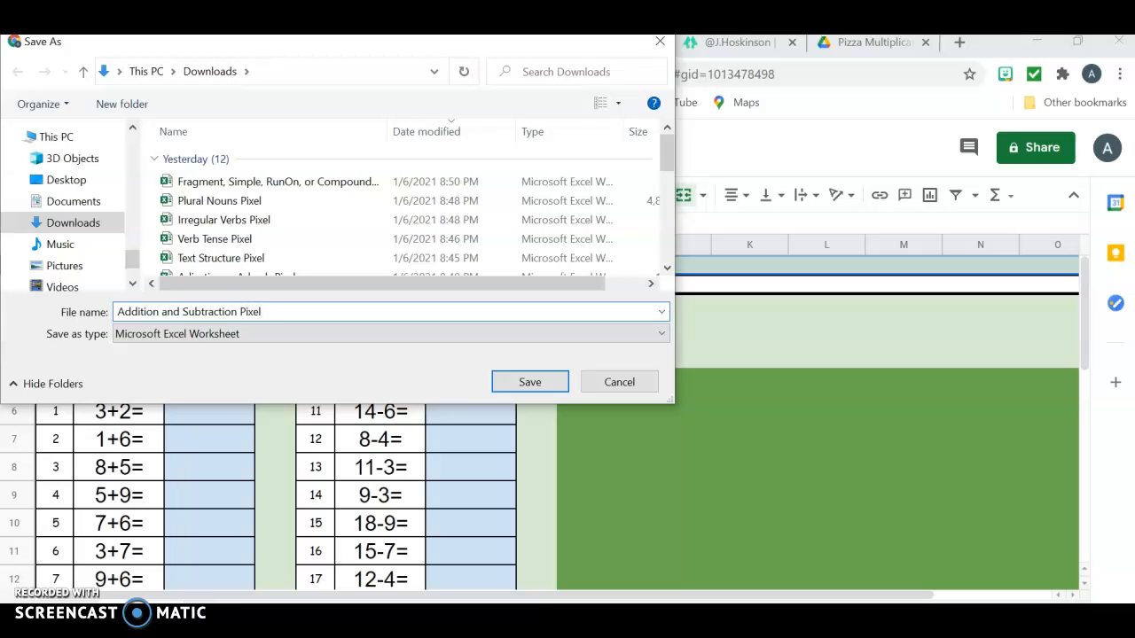
pyautogui.click(530, 382)
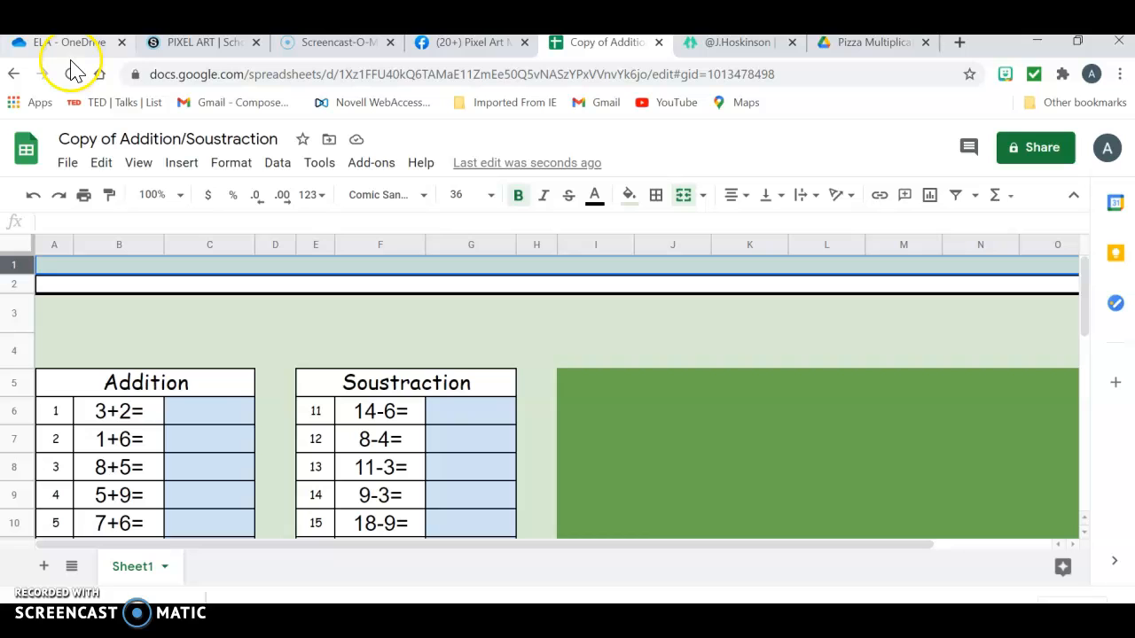
# Step: Close the spreadsheet and go to the top level of My files in OneDrive
pyautogui.click(660, 43)
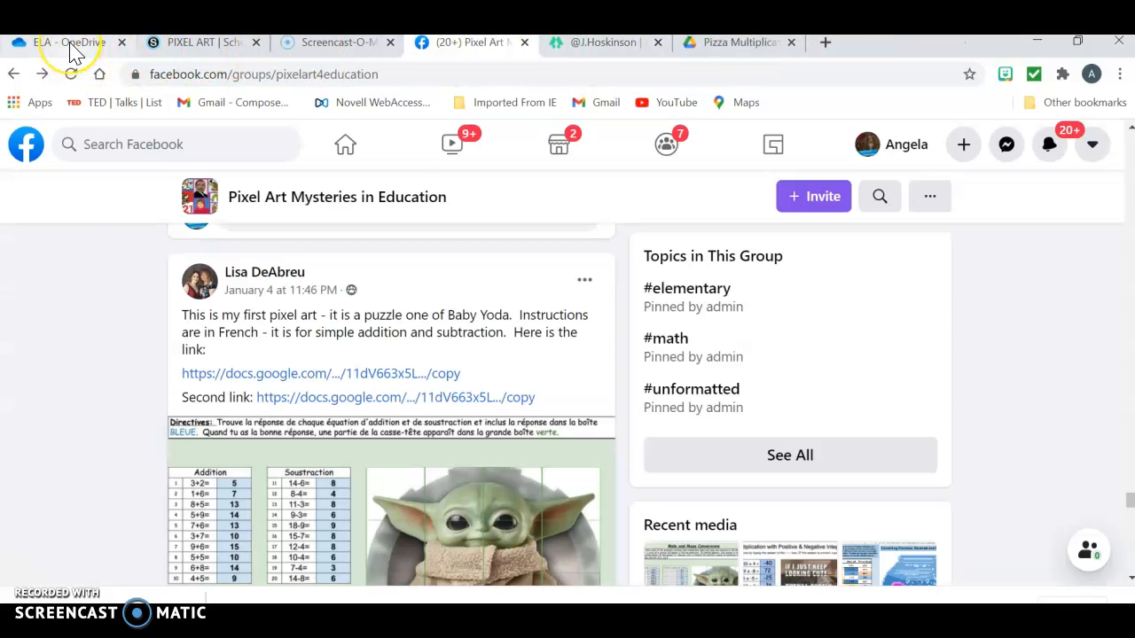
pyautogui.click(71, 43)
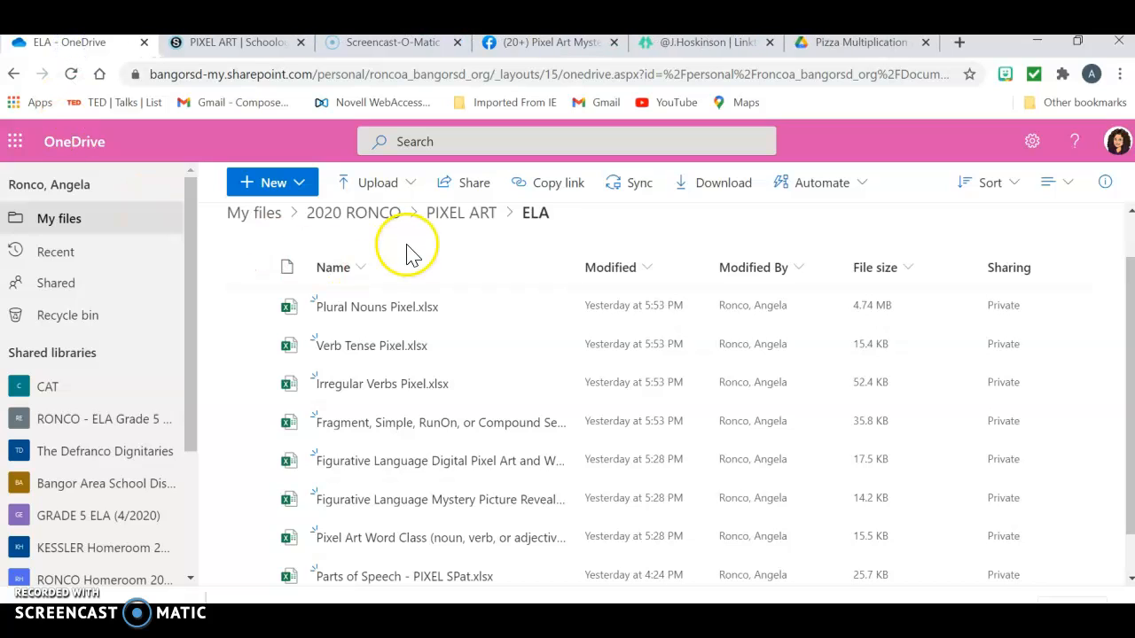
pyautogui.click(18, 142)
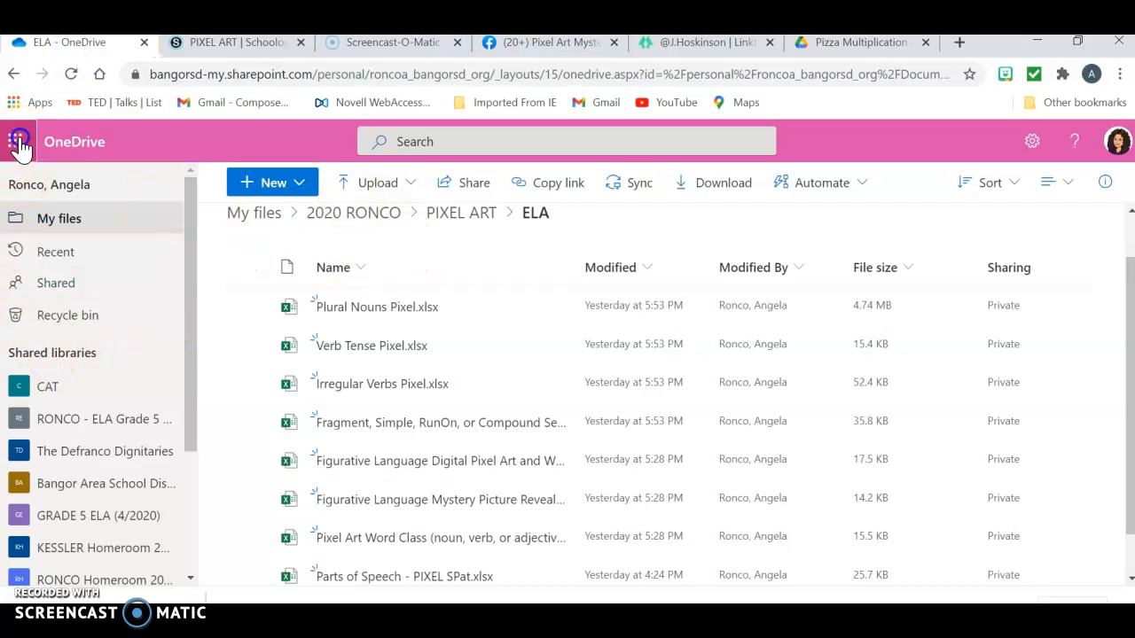
pyautogui.click(177, 257)
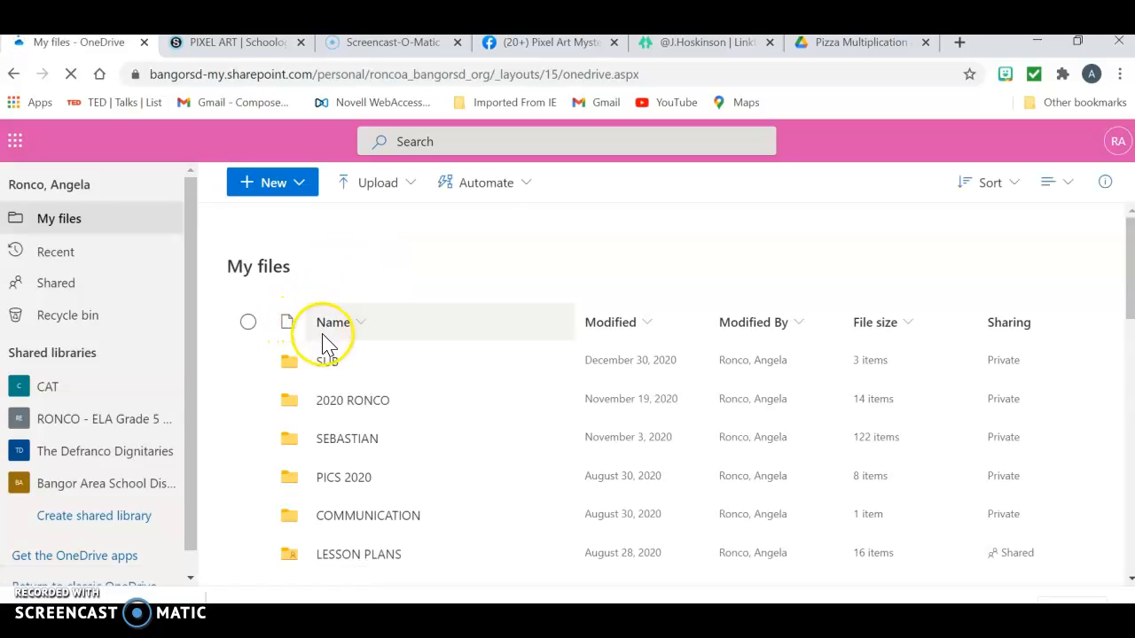
# Step: Upload Addition and Subtraction Pixel.xlsx into 2020 RONCO > PIXEL ART > Math, then go to Schoology
pyautogui.click(340, 400)
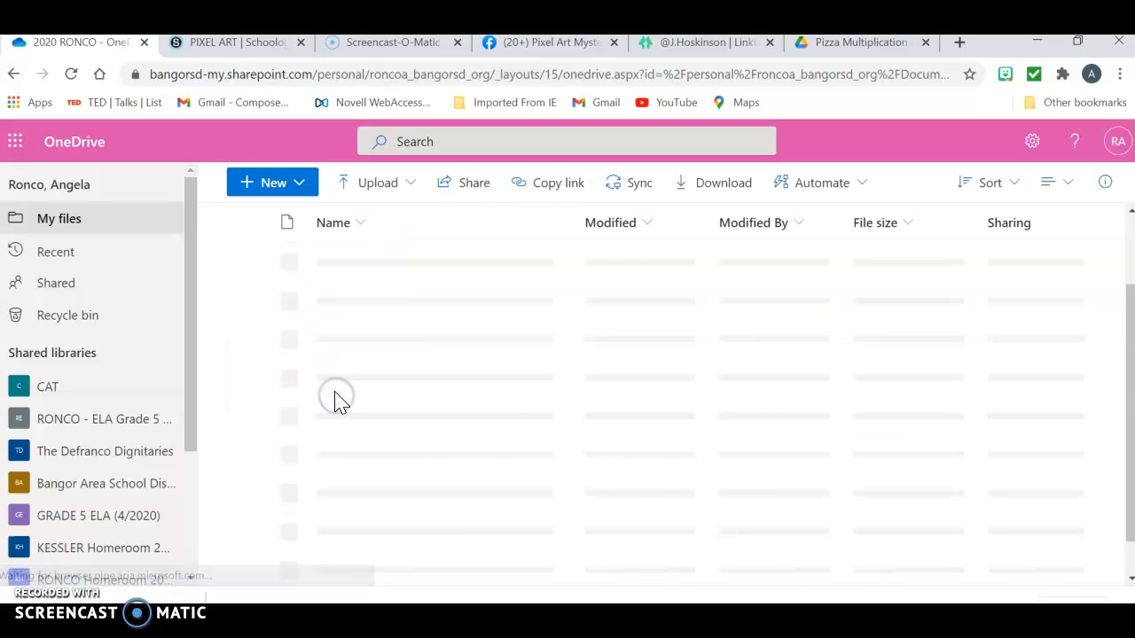
pyautogui.click(339, 260)
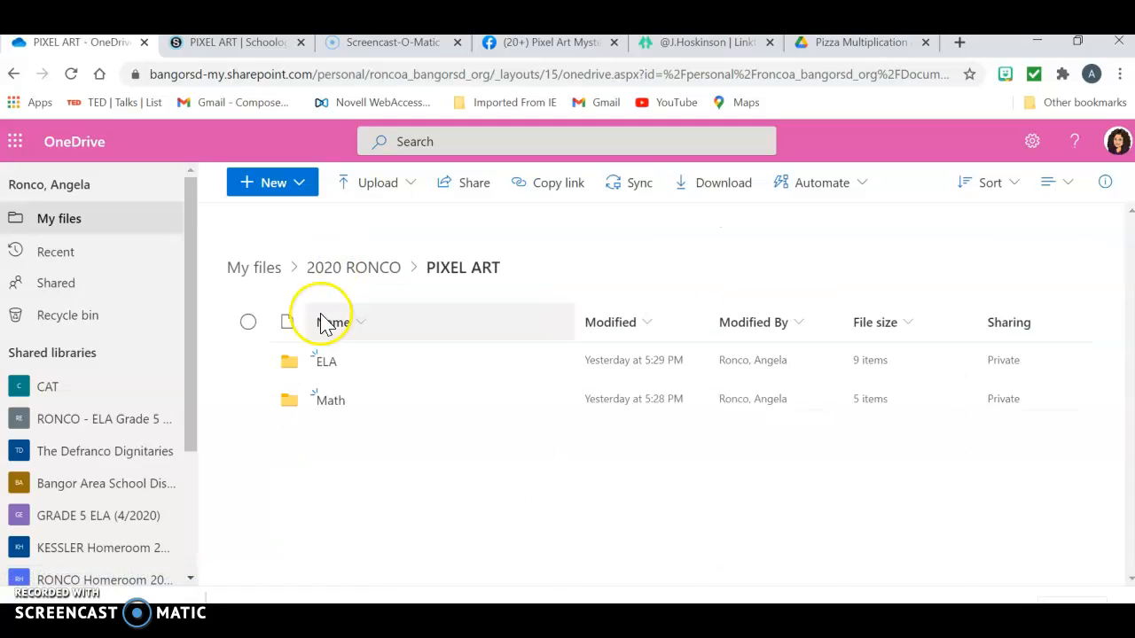
pyautogui.click(330, 399)
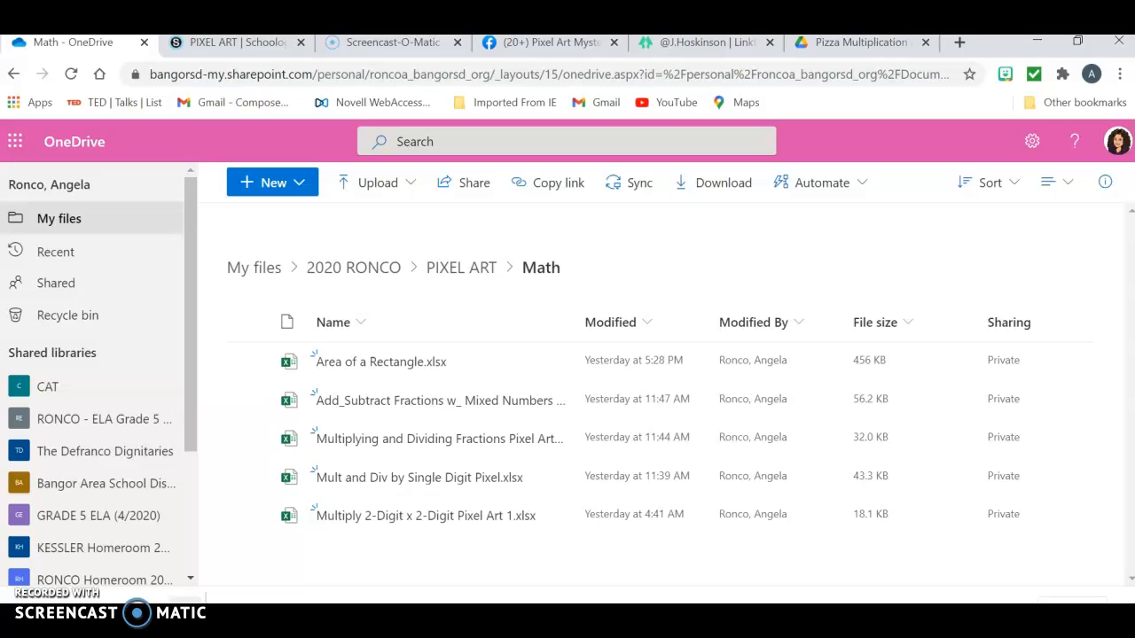
pyautogui.moveTo(482, 426); pyautogui.dragTo(511, 321)
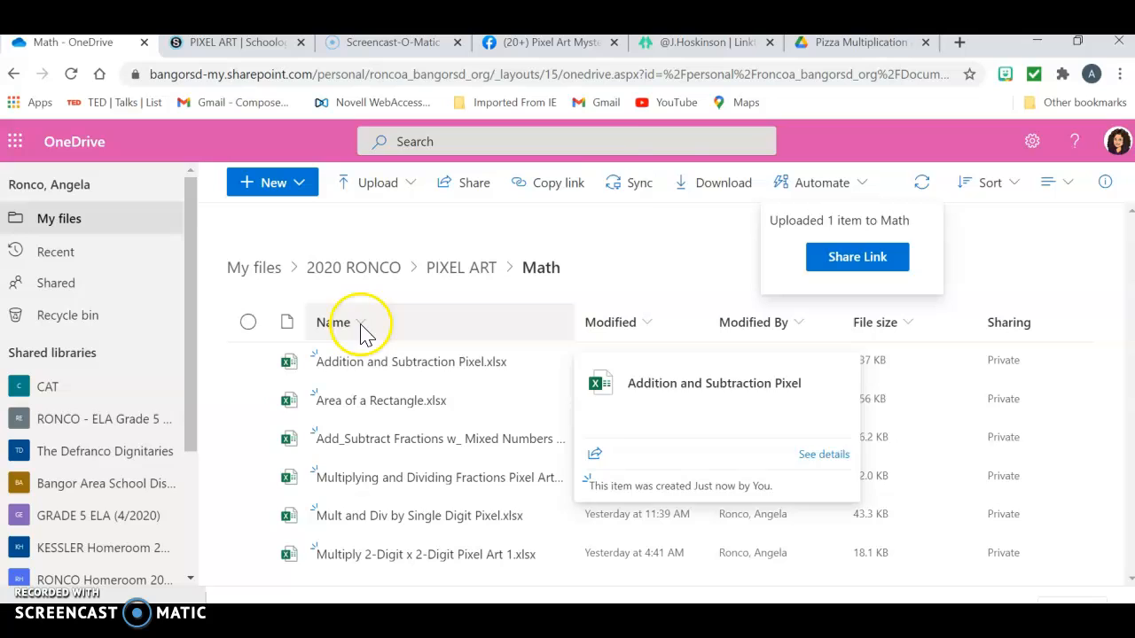
pyautogui.click(238, 45)
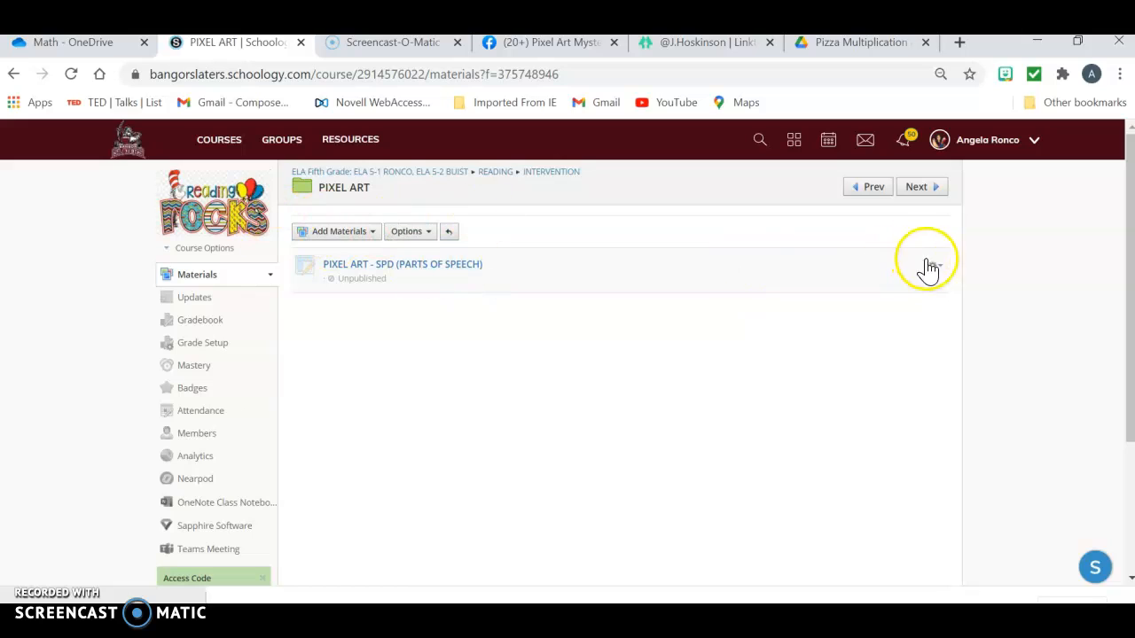
# Step: Add a new assignment named 'PIXEL ART Addition and Subtraction' and choose OneDrive Assignments as the source
pyautogui.click(345, 234)
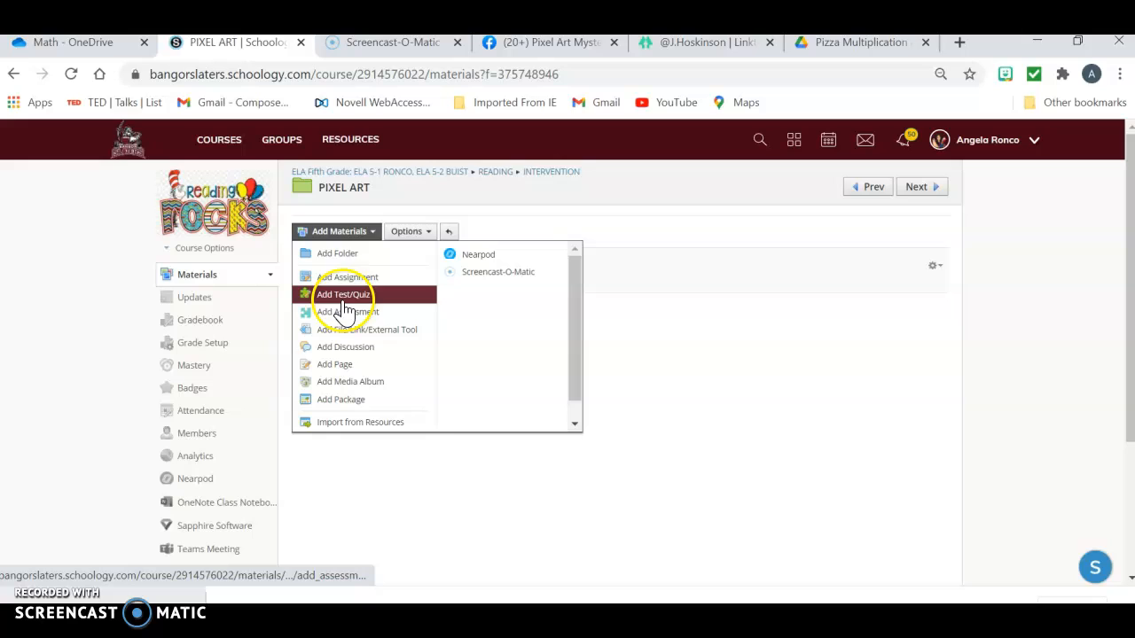
pyautogui.click(342, 280)
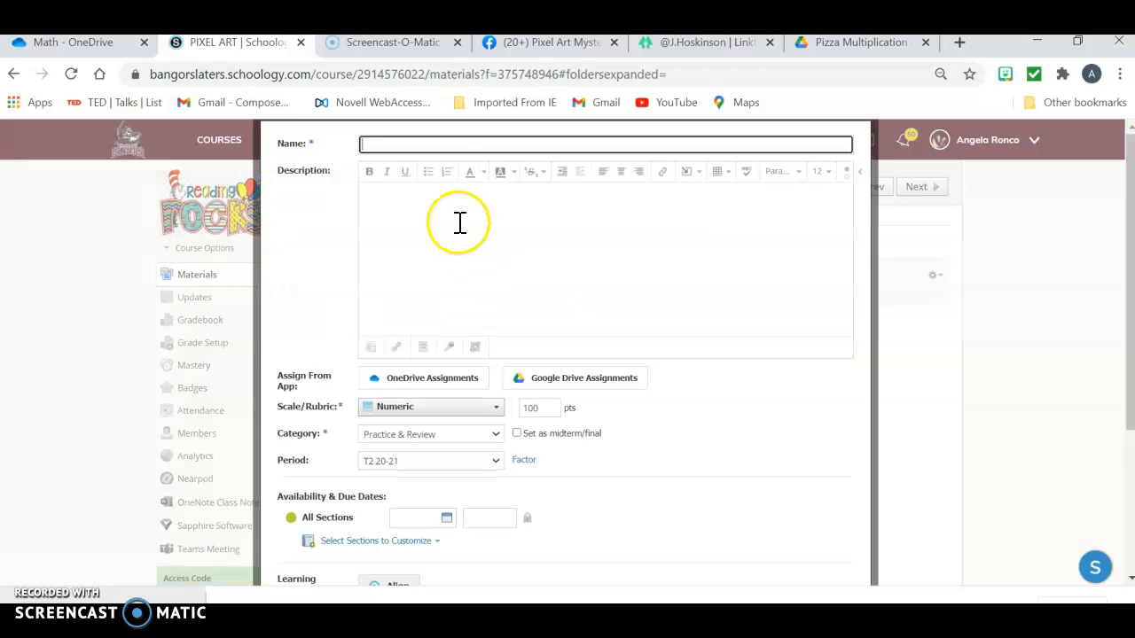
pyautogui.write('PI')
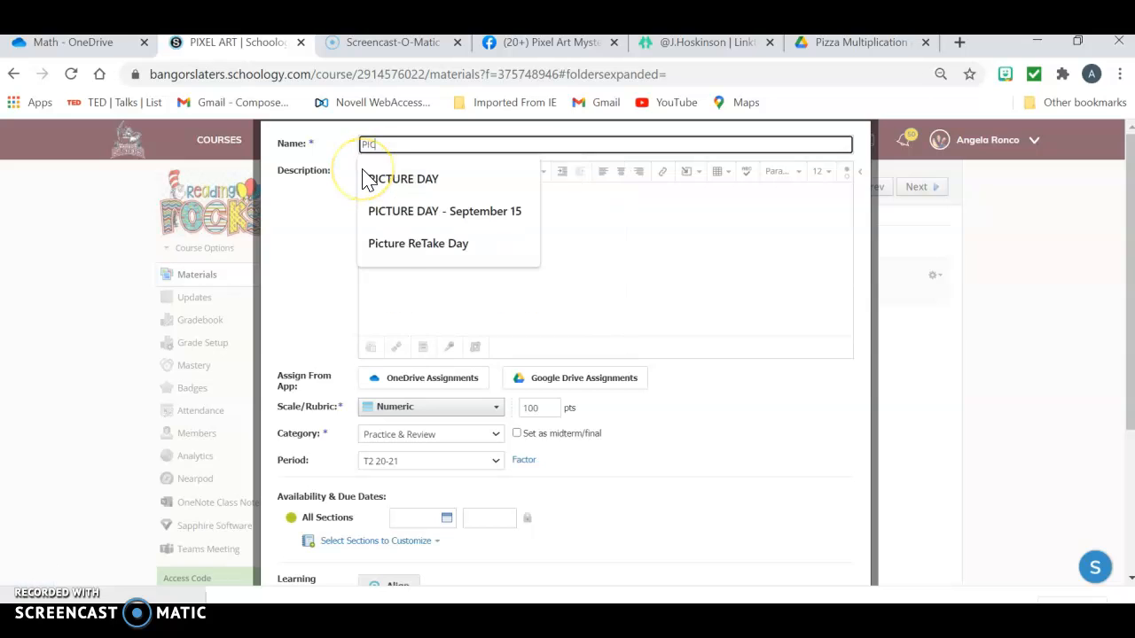
pyautogui.write('XEL ART Addition and Subtraction')
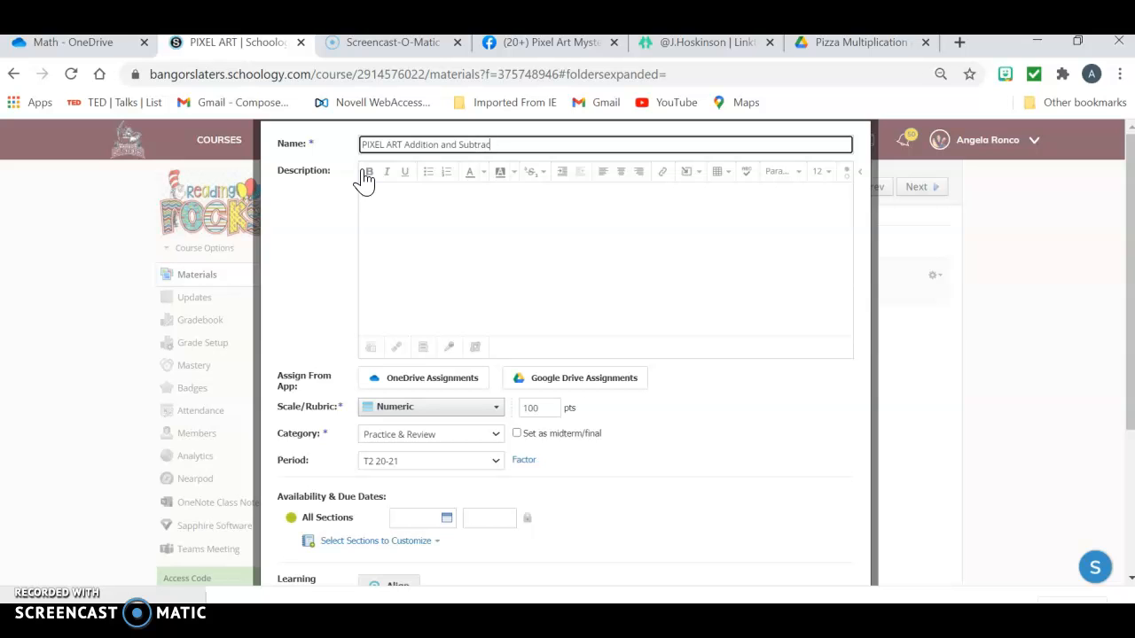
pyautogui.click(452, 388)
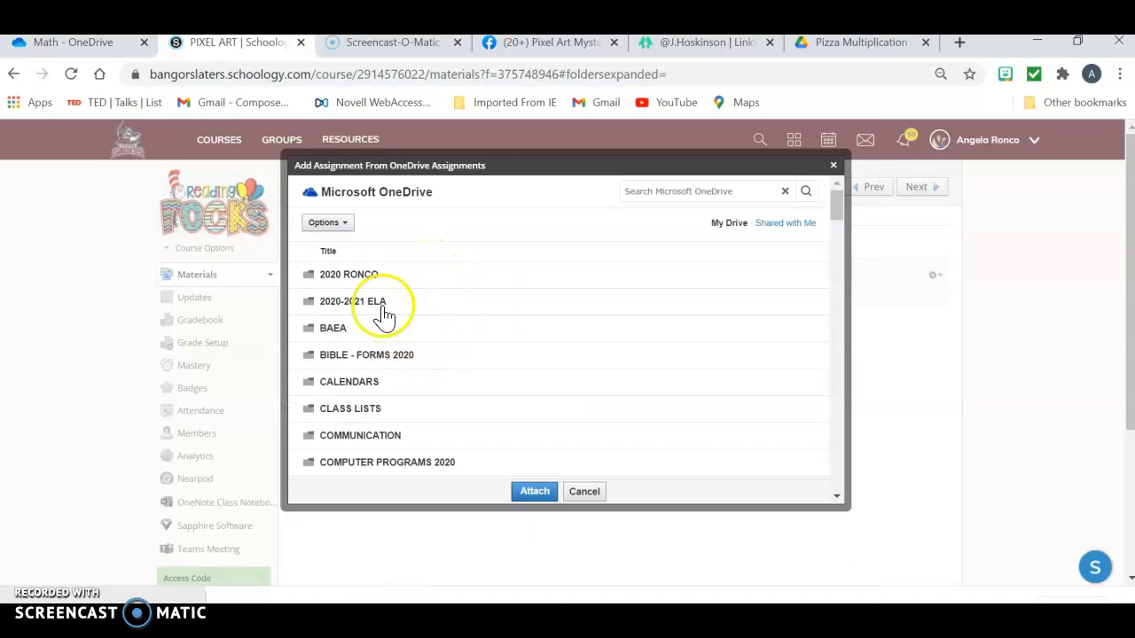
# Step: Attach Addition and Subtraction Pixel.xlsx from 2020 RONCO > PIXEL ART > Math to the assignment
pyautogui.click(366, 282)
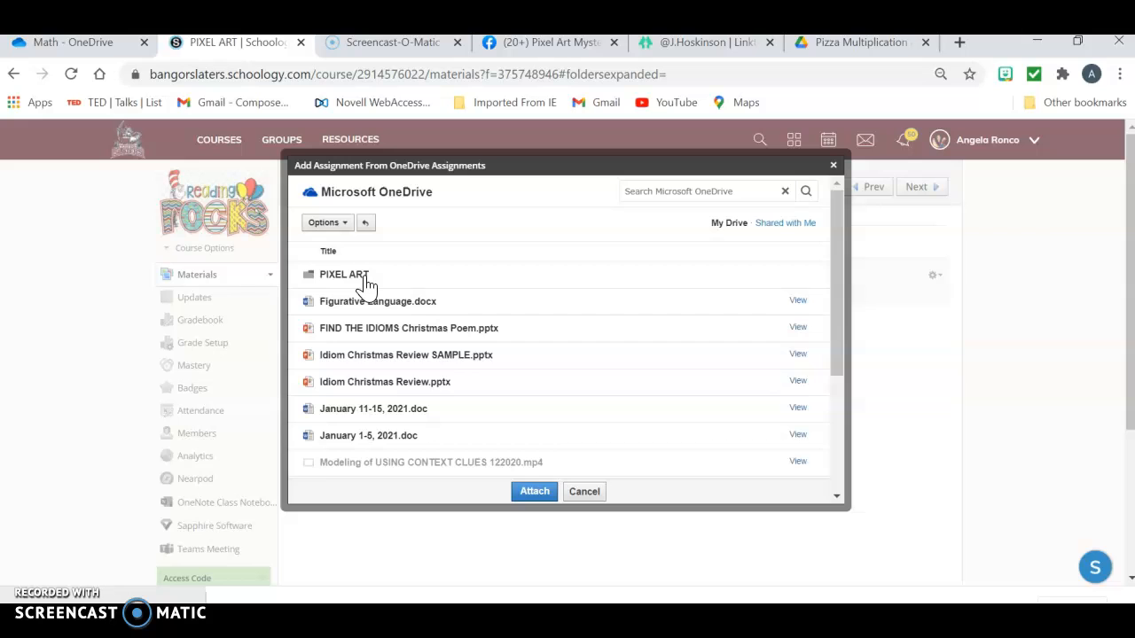
pyautogui.click(350, 279)
pyautogui.click(329, 281)
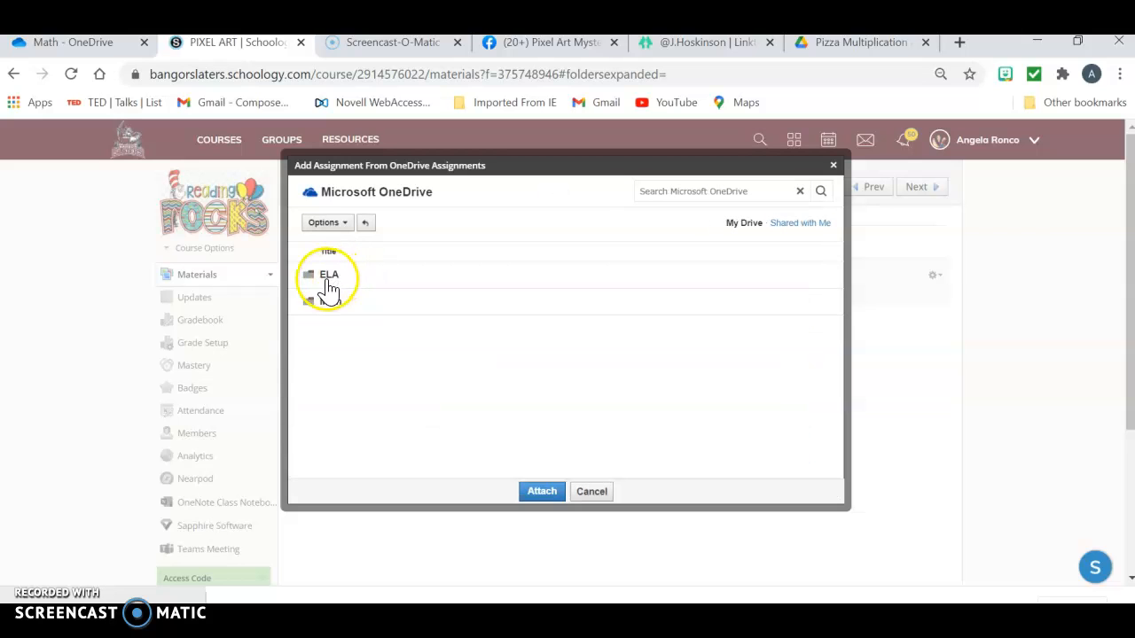
pyautogui.click(330, 304)
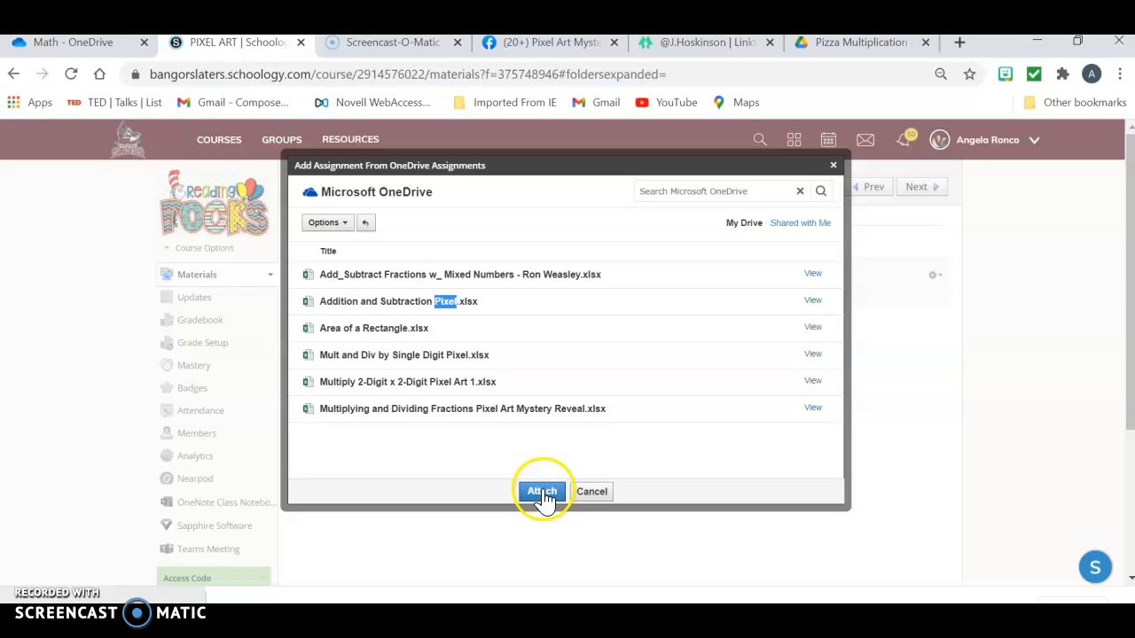
pyautogui.click(388, 307)
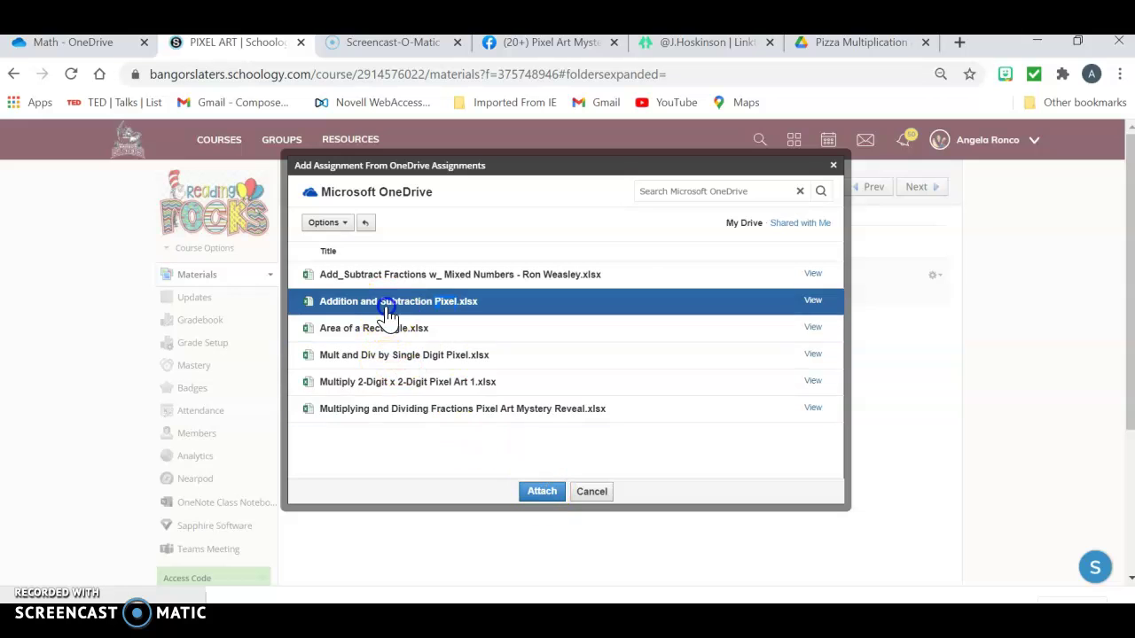
pyautogui.click(540, 492)
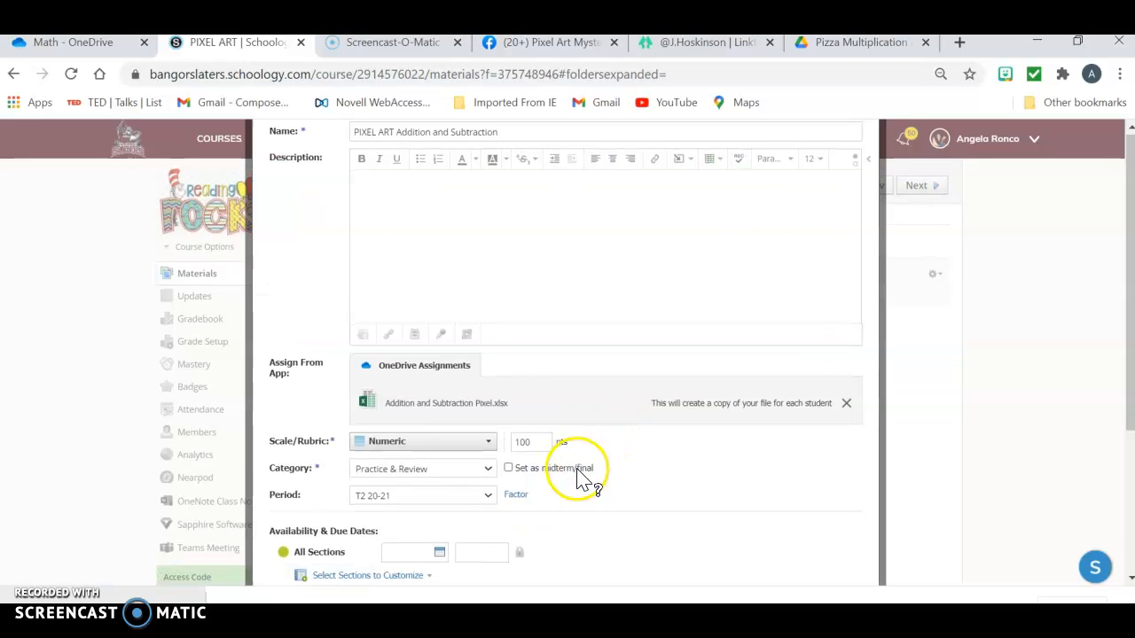
pyautogui.scroll(-3, 533, 479)
# Step: Create the assignment so it appears in the PIXEL ART course folder
pyautogui.click(538, 514)
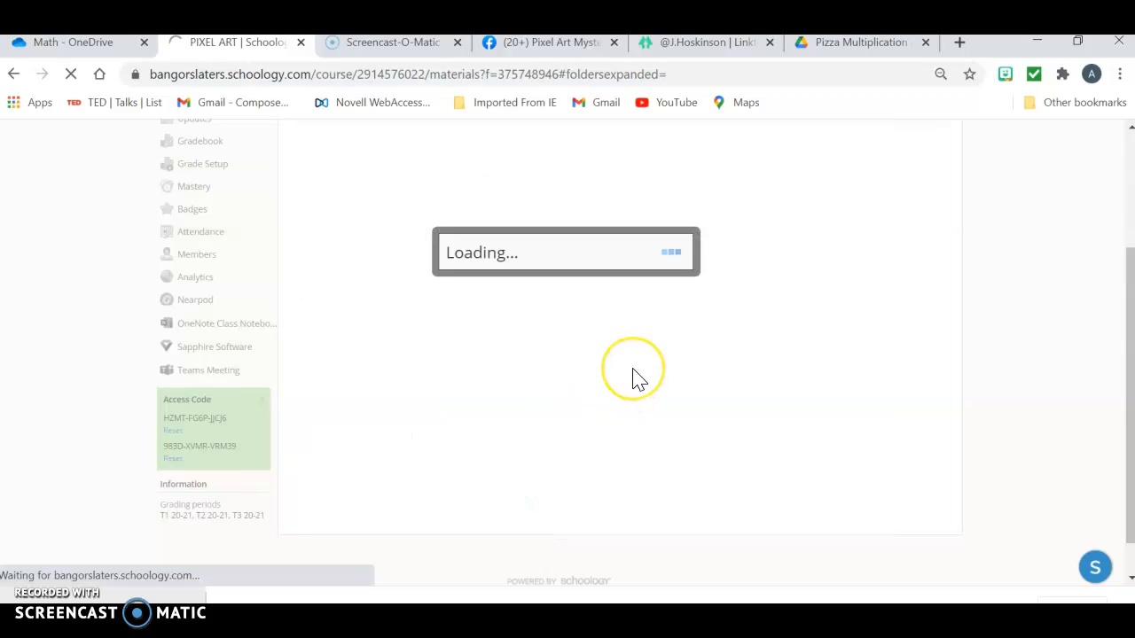